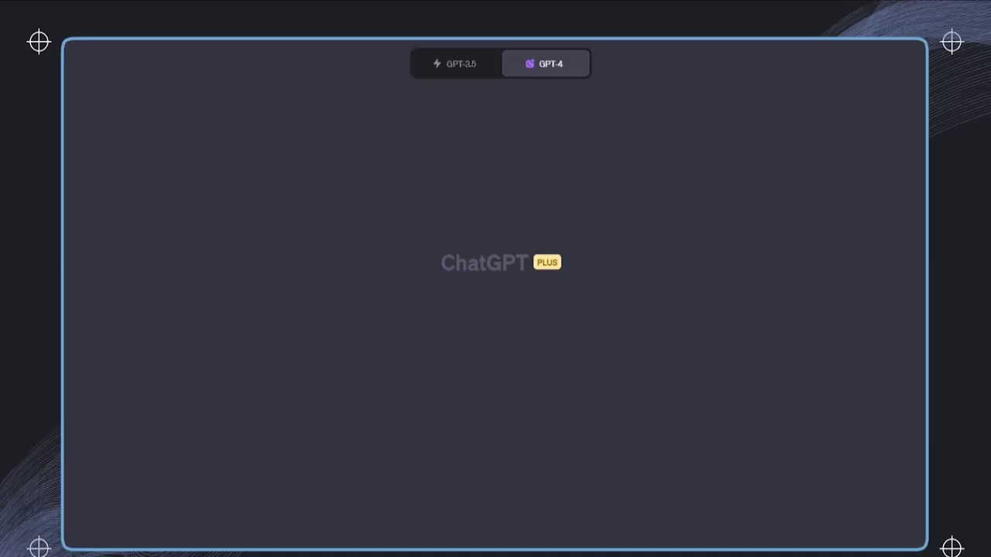
- Confirm the Code interpreter beta feature is enabled under Settings & Beta > Beta features
mouse_move(571, 60)
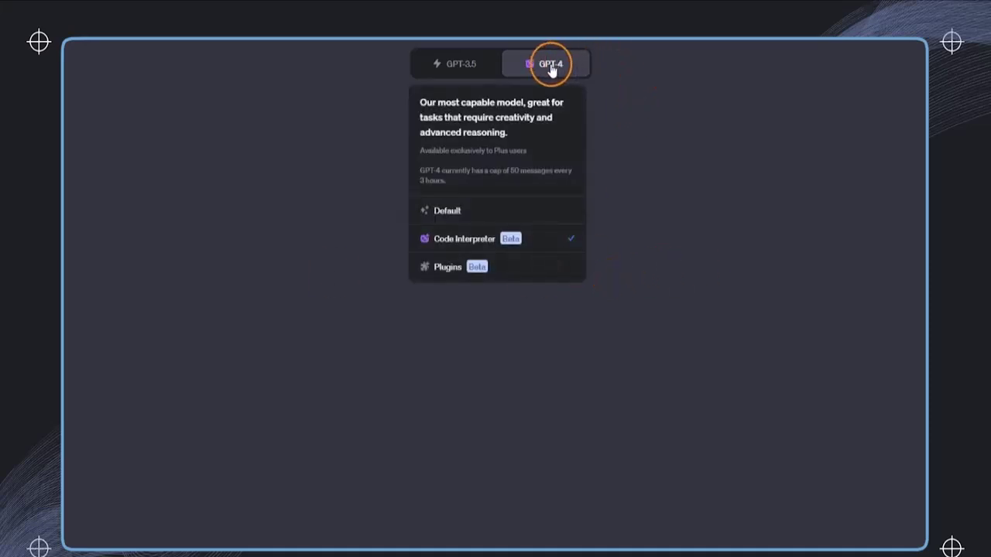
left_click(163, 538)
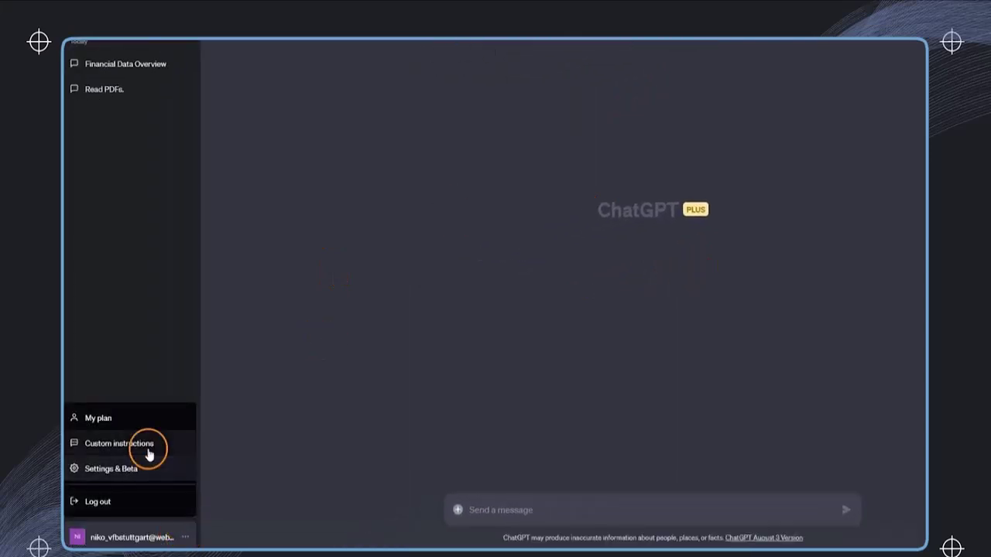
left_click(99, 469)
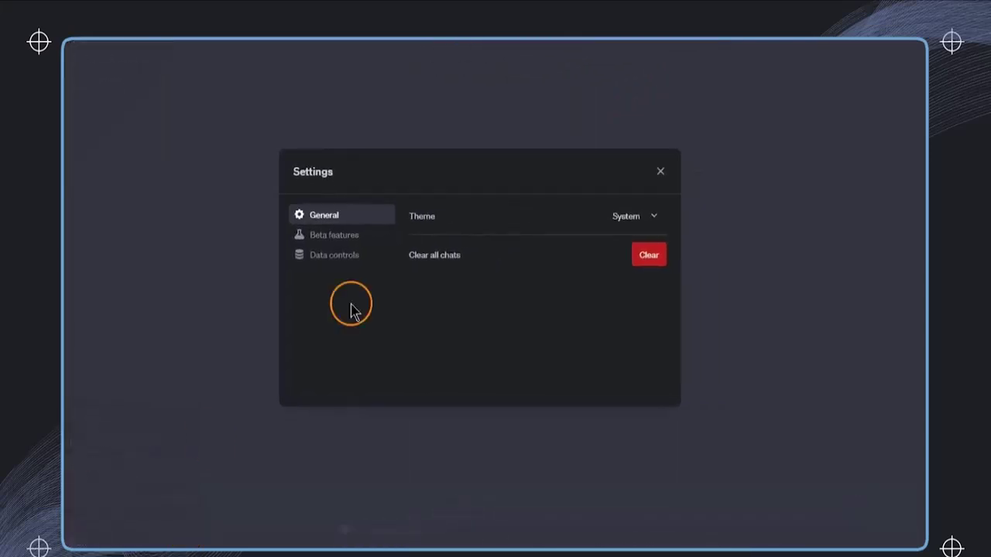
left_click(329, 234)
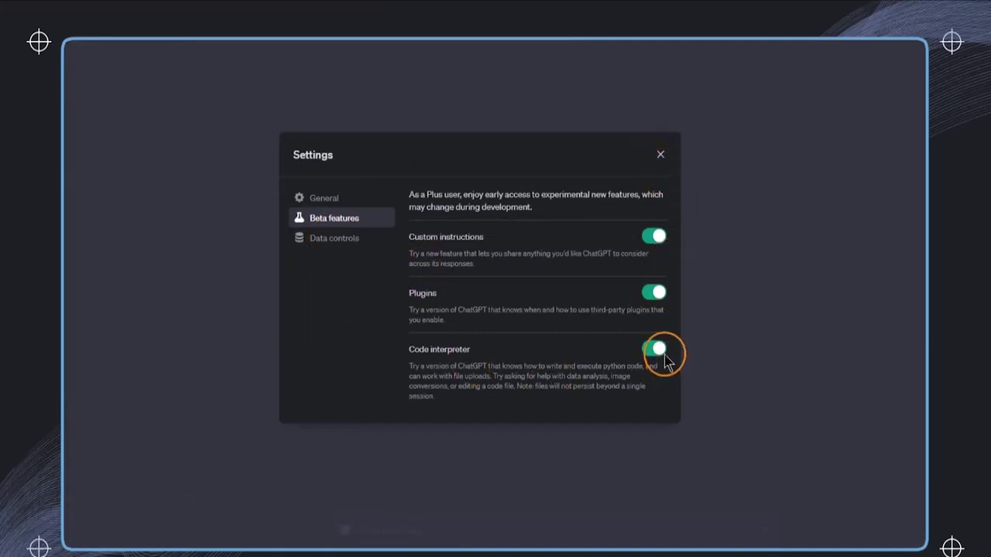
left_click(662, 155)
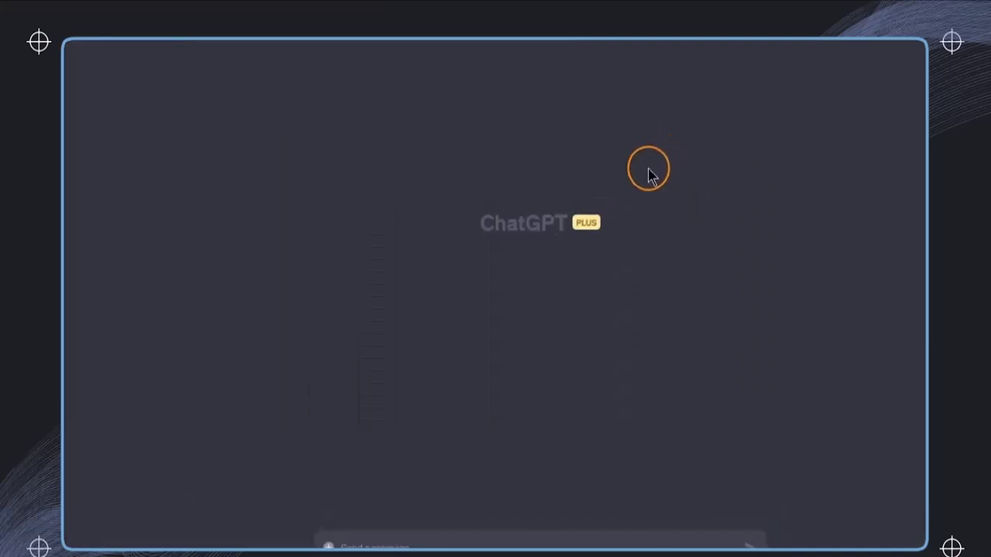
- Keep GPT-4 in Code Interpreter mode for the new chat
mouse_move(553, 68)
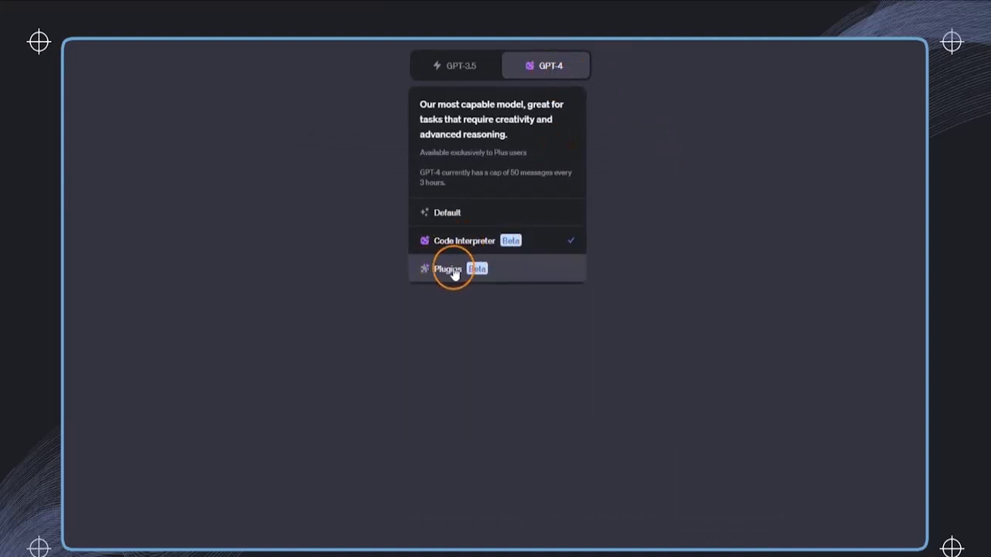
left_click(544, 246)
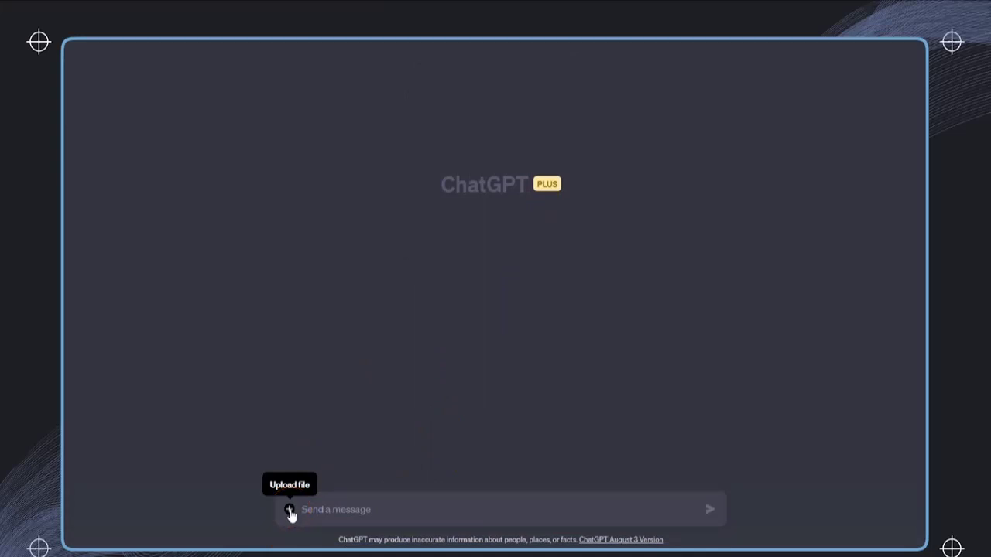
left_click(289, 511)
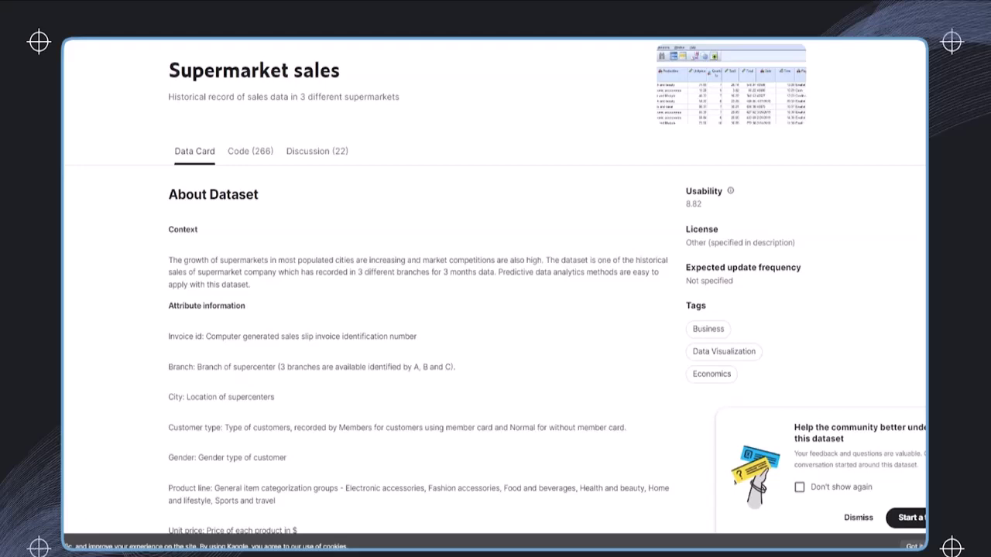
- Browse the Supermarket sales data card and scroll across the table's columns
scroll(495, 294, "up", 2)
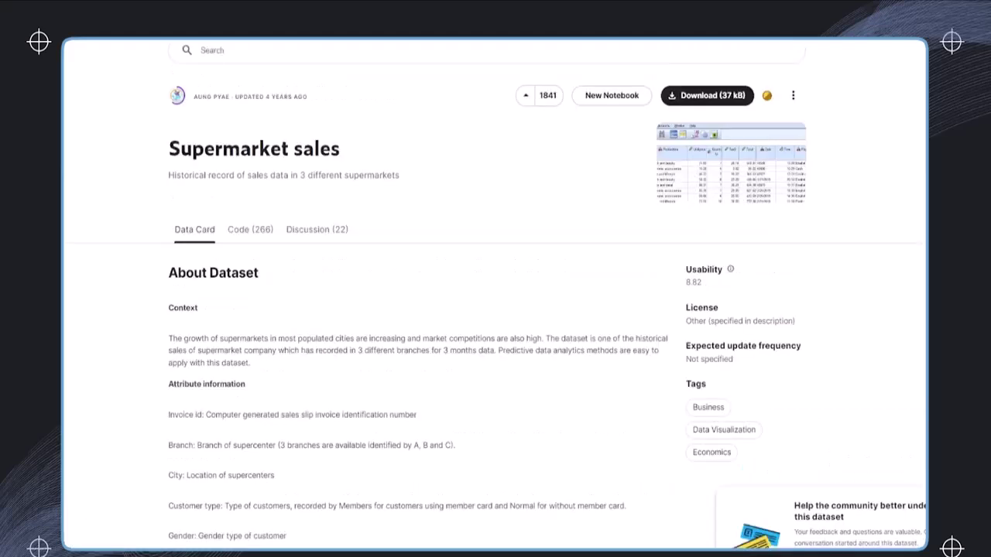
scroll(367, 175, "down", 3)
scroll(460, 238, "down", 10)
scroll(367, 299, "up", 6)
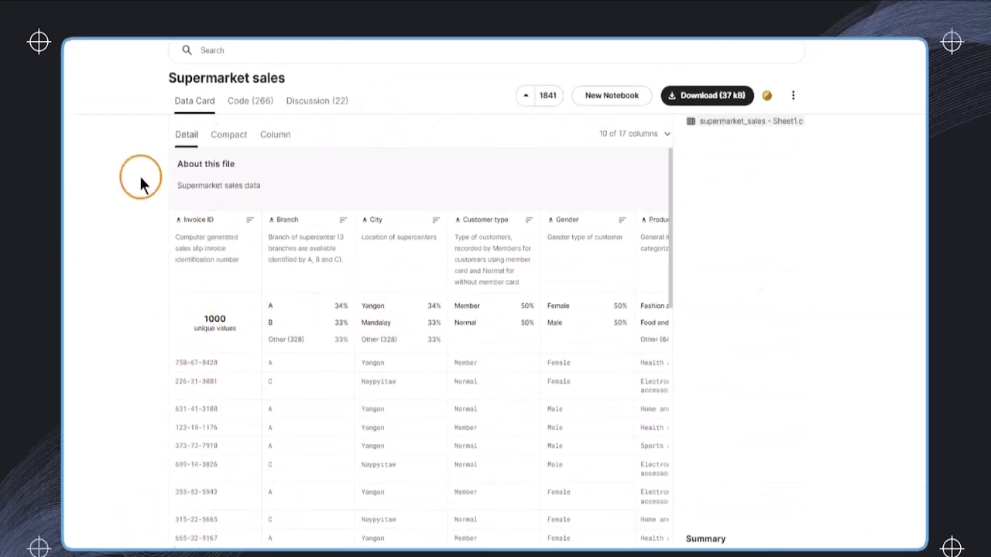
scroll(418, 379, "right", 4)
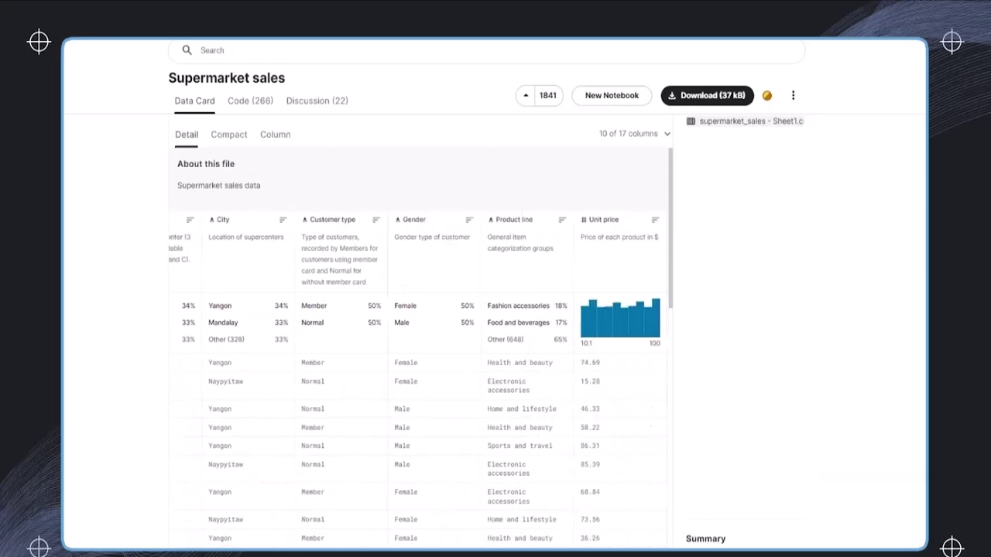
scroll(418, 379, "right", 5)
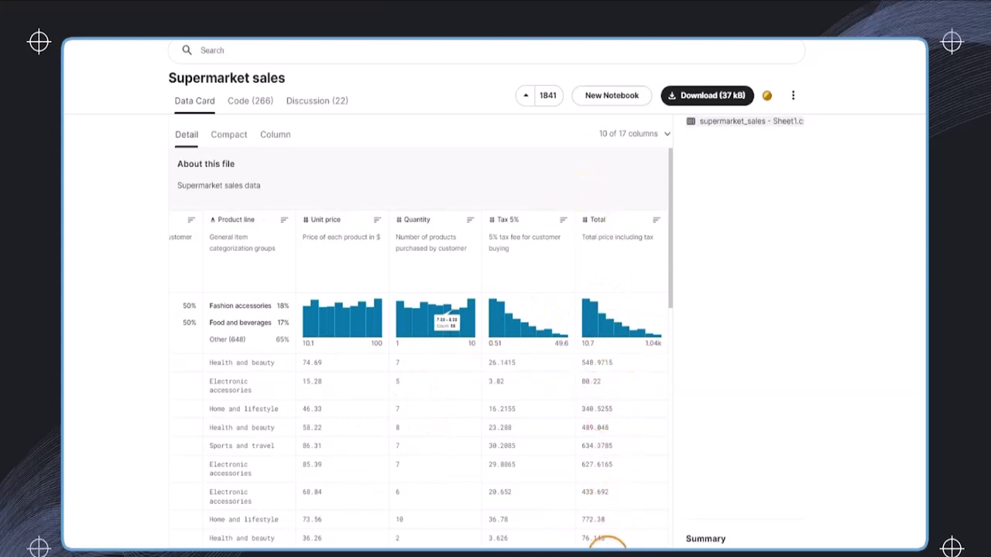
- Review the 17-column list unchanged, then download the 37 kB Supermarket sales dataset
left_click(657, 138)
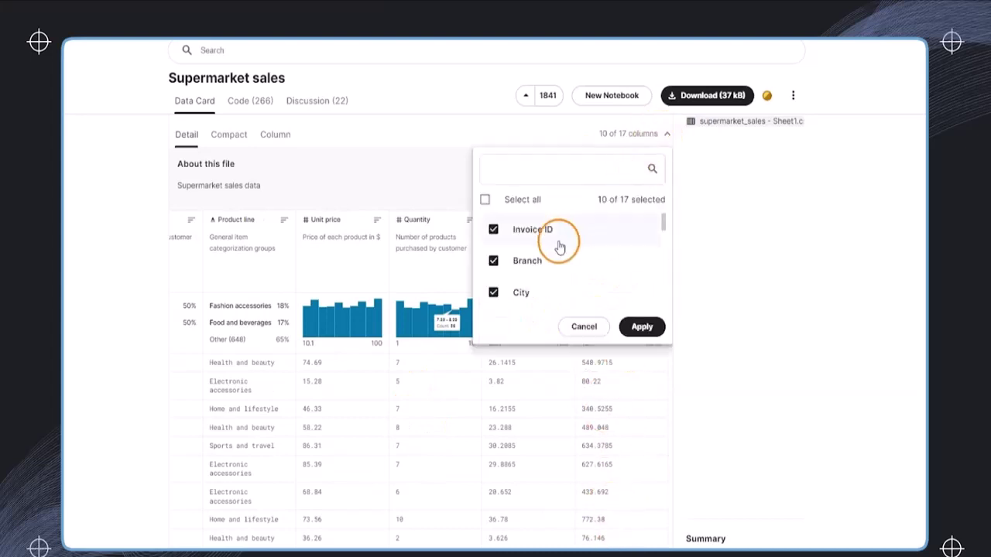
scroll(566, 263, "down", 5)
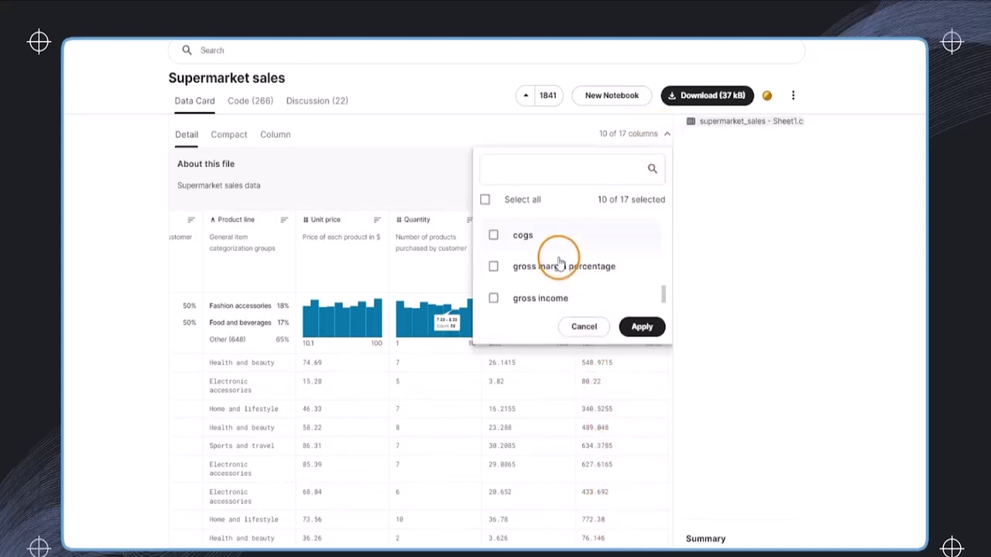
left_click(579, 327)
scroll(534, 252, "up", 1)
scroll(619, 171, "down", 15)
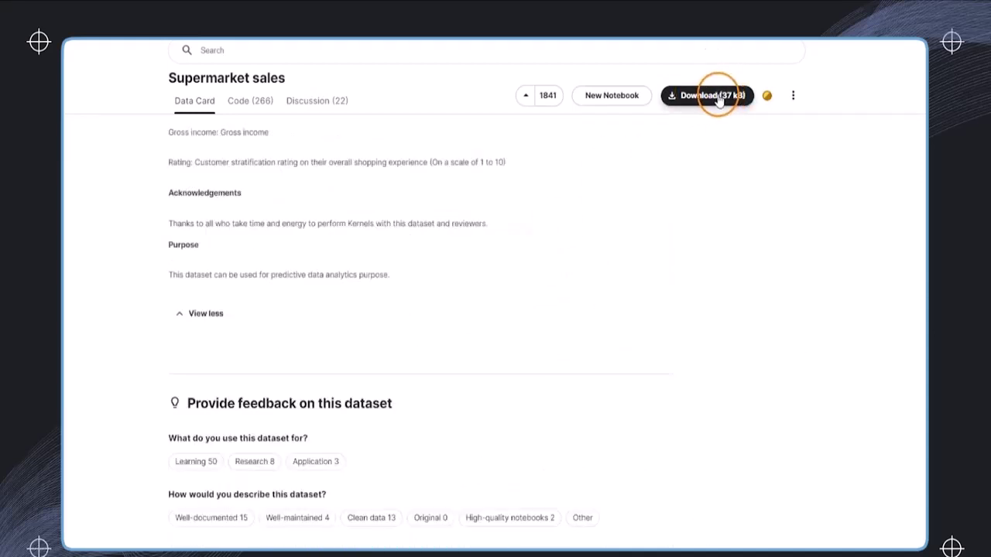
left_click(712, 95)
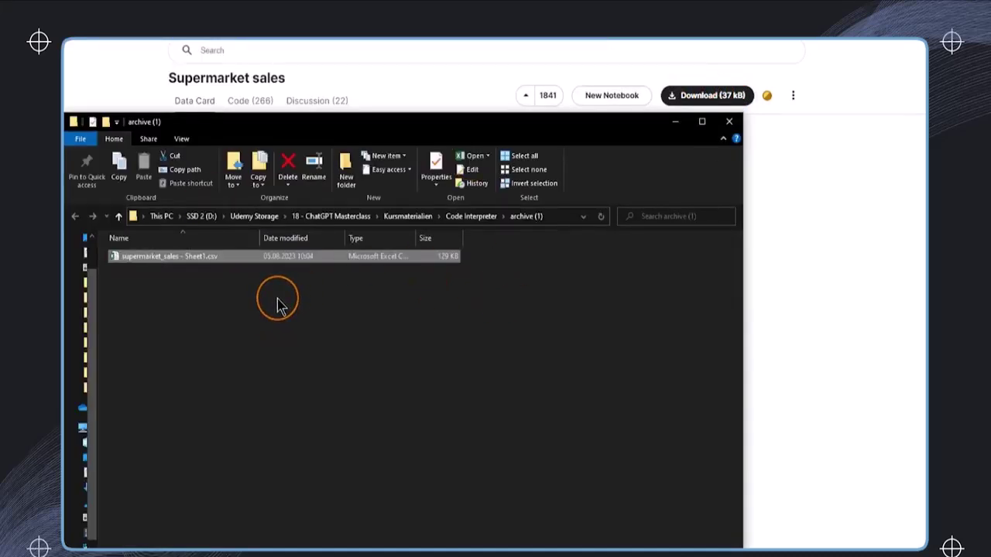
- Select supermarket_sales - Sheet1.csv in archive (1) and its folder path
left_click(174, 263)
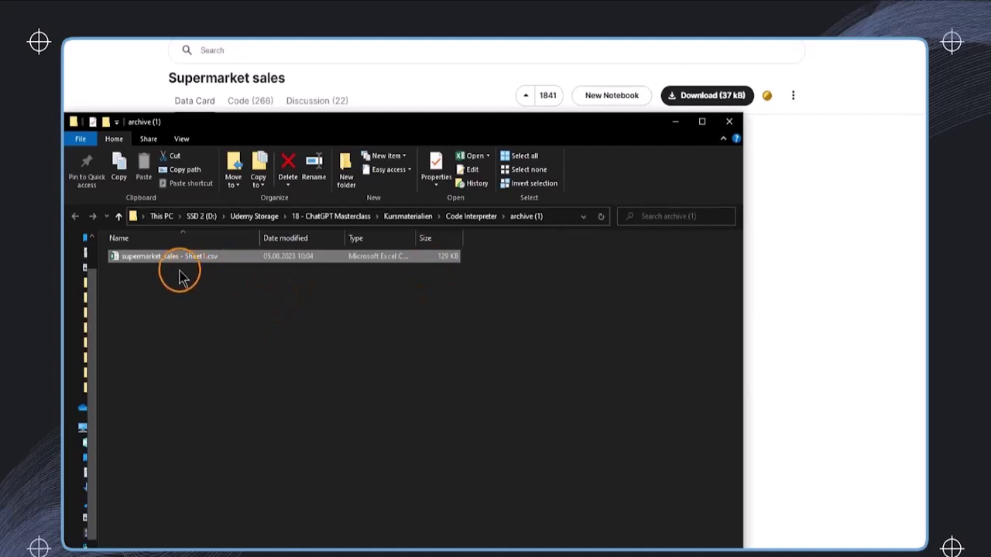
left_click(561, 217)
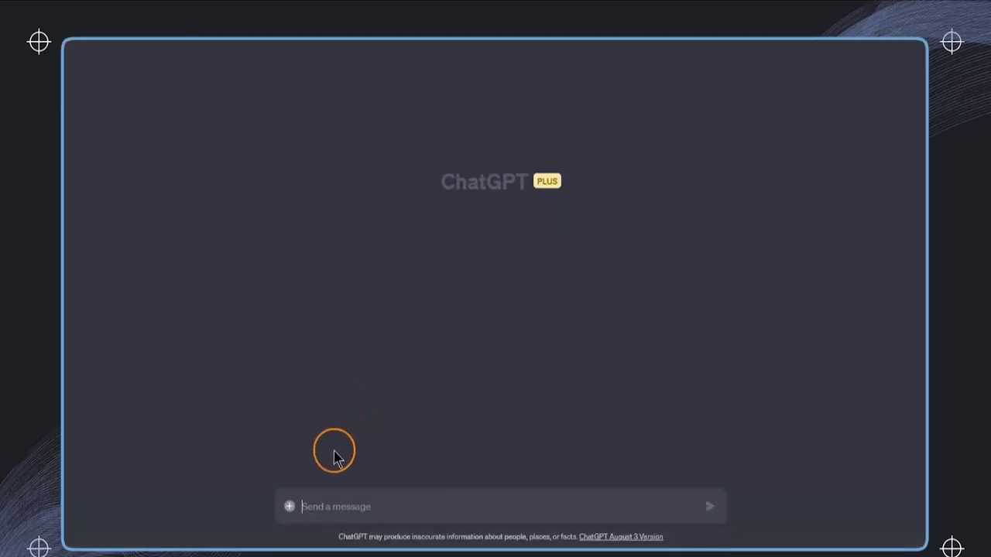
- Attach supermarket_sales - Sheet1.csv from Code Interpreter > archive (1) to the new chat
left_click(289, 534)
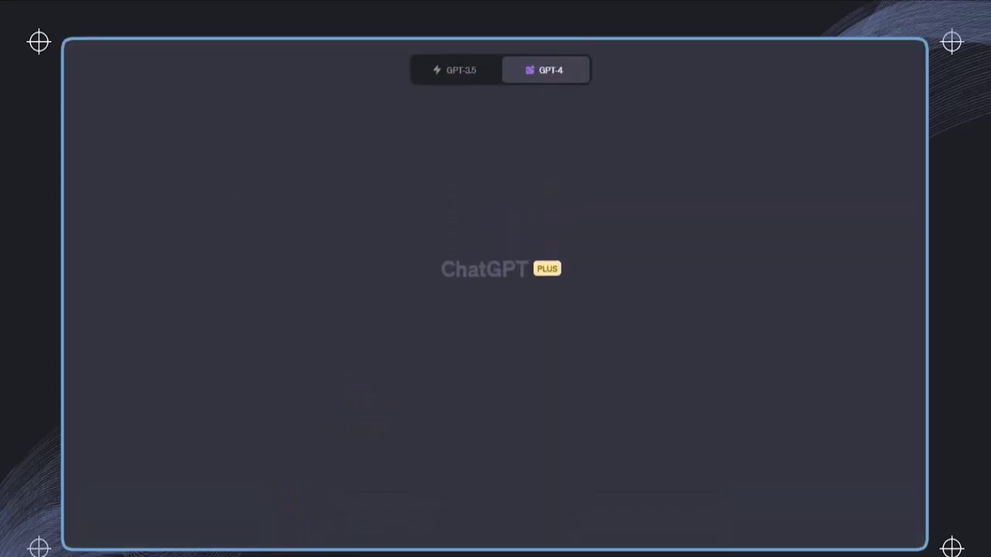
left_click(286, 65)
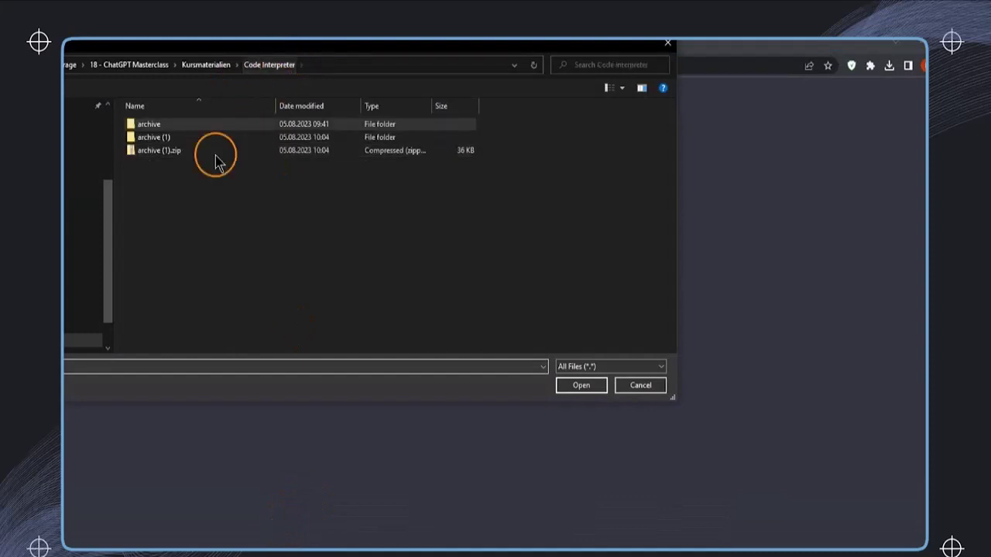
double_click(160, 137)
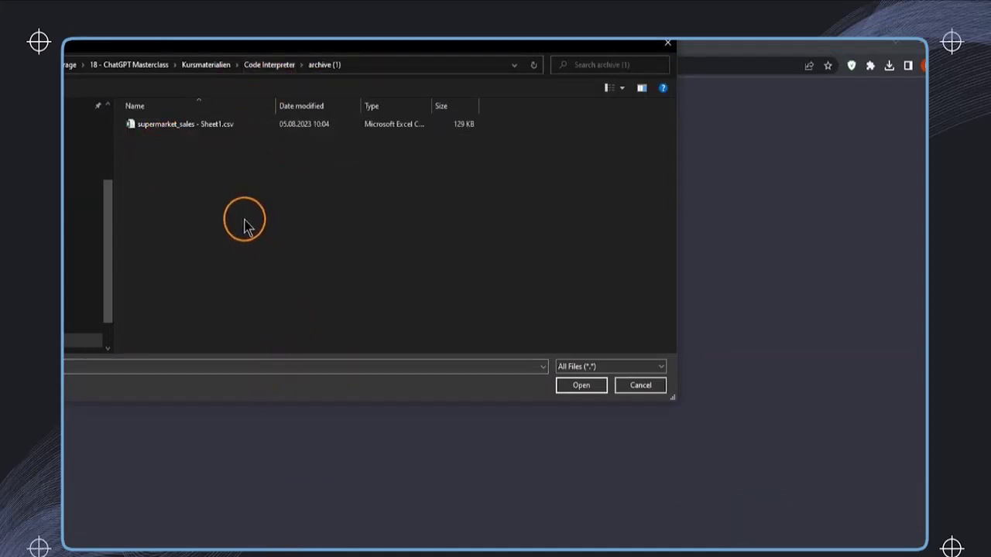
left_click(162, 127)
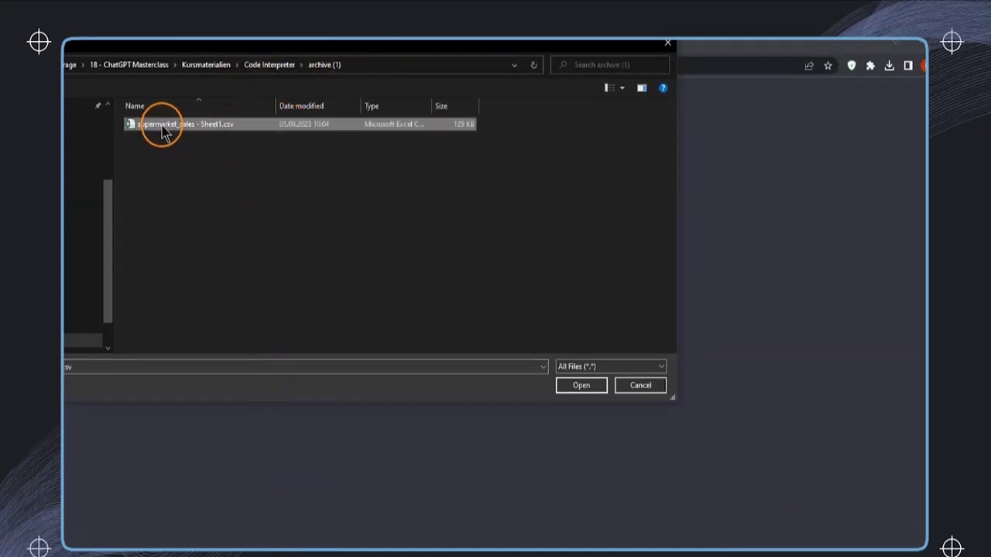
left_click(581, 385)
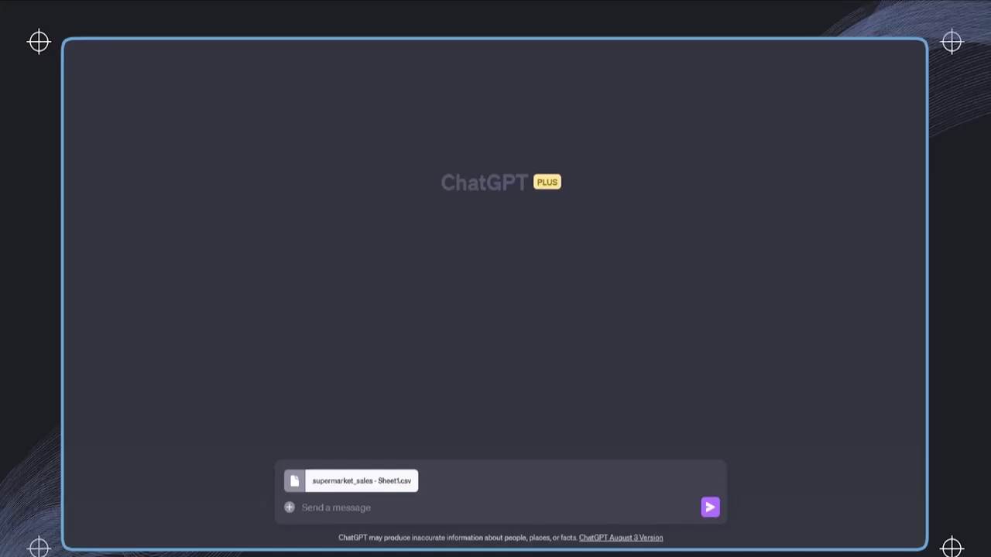
- Send 'Give me an overview of this file' and read the 1000-row, 17-column summary
type("Give me an overview of this file")
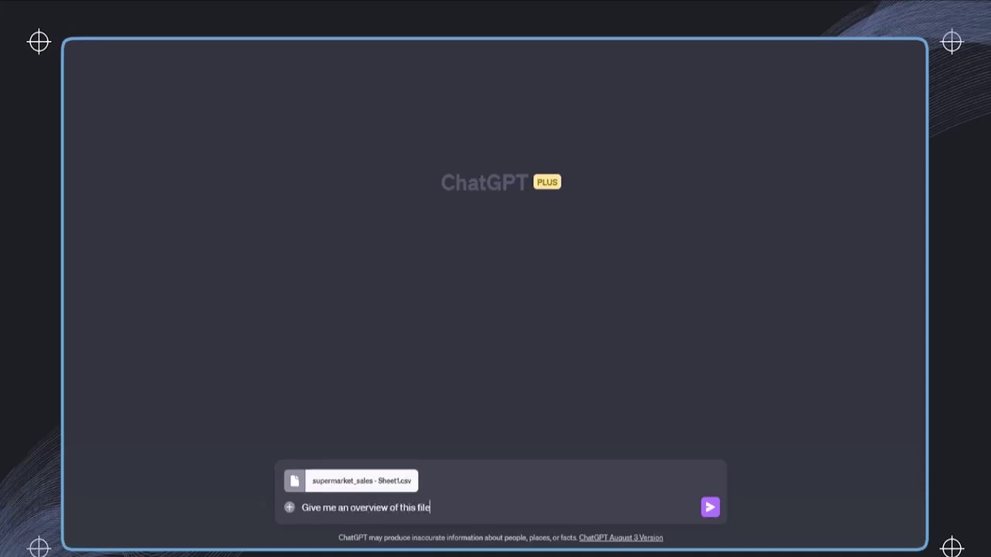
key("Return")
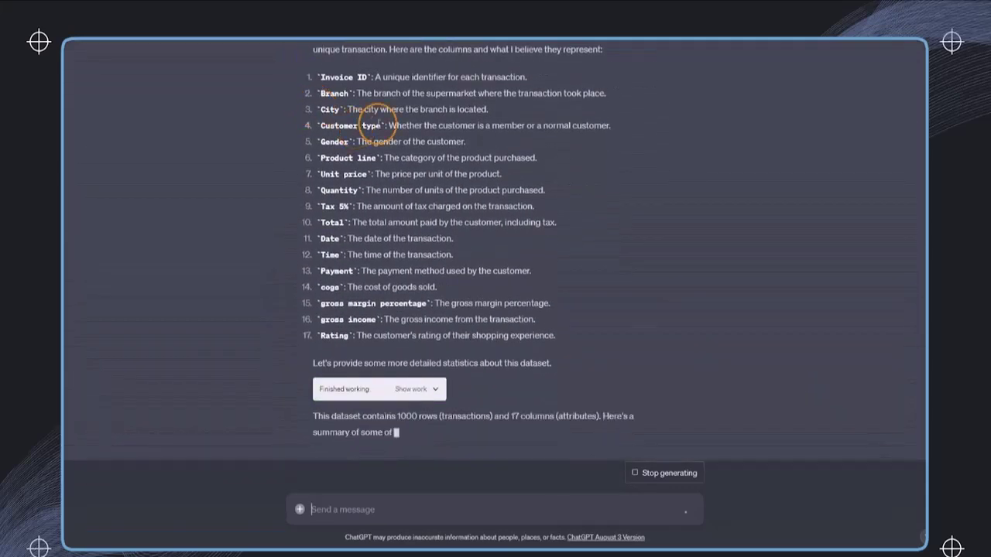
scroll(458, 132, "up", 2)
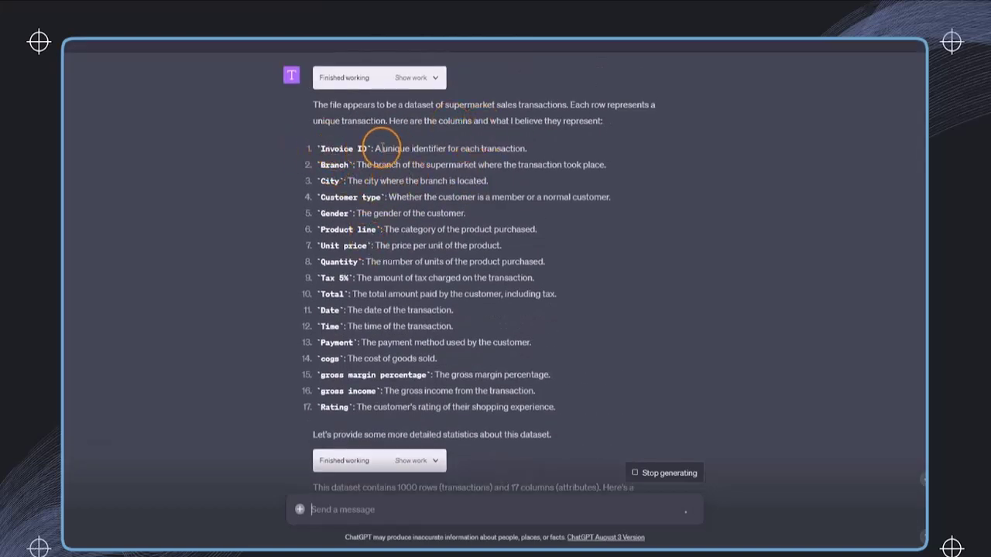
scroll(387, 158, "down", 2)
scroll(397, 176, "down", 3)
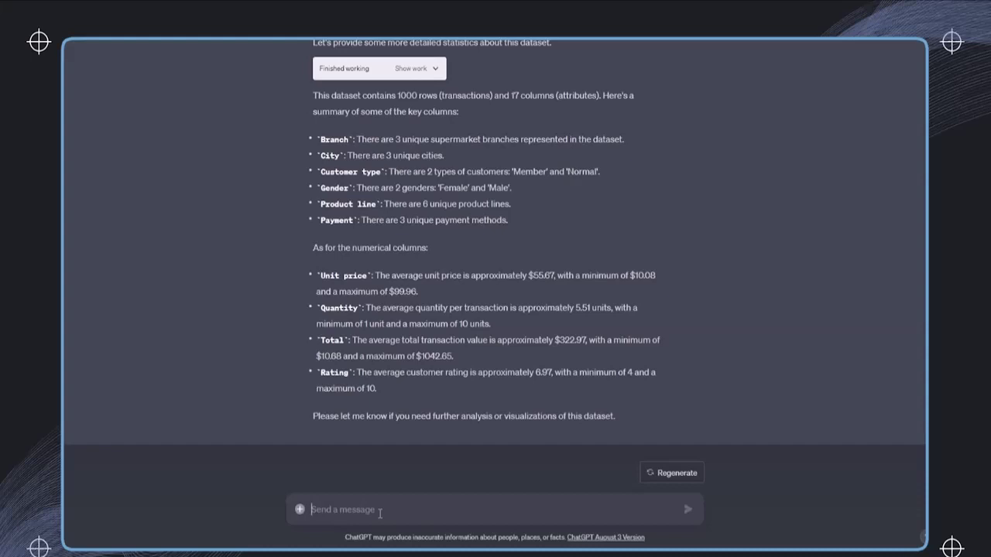
- Request 'A line plot showing the gross income trend over time'
type("A line plot")
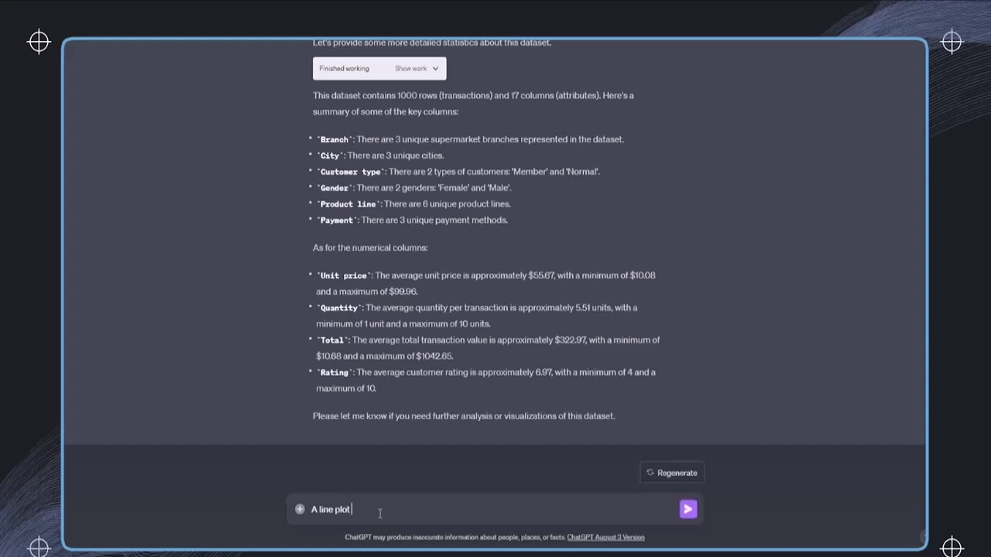
type(" showing the gross income trend over time")
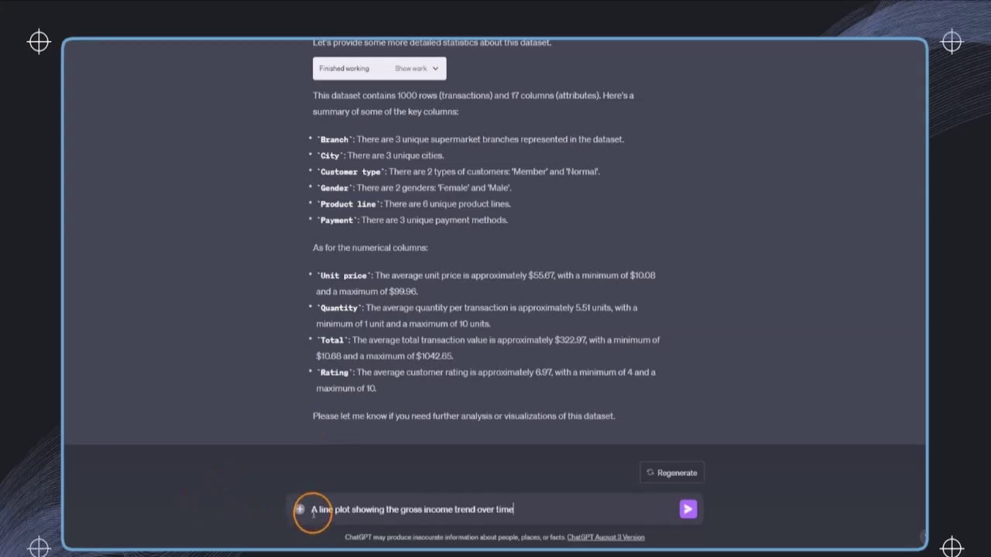
left_click(690, 513)
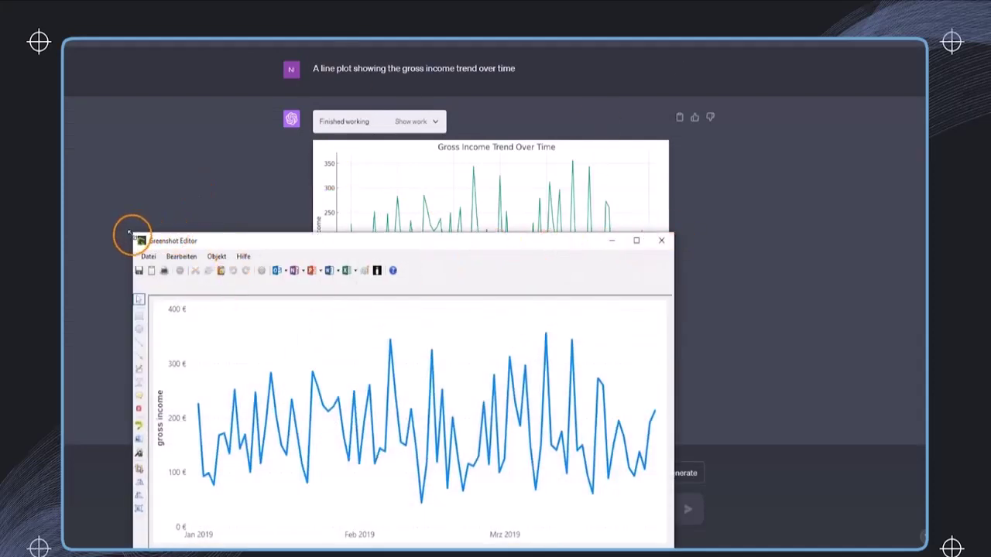
- Resize and move the Greenshot Editor gross income chart, then minimise it to reveal ChatGPT's plot
left_click_drag(132, 233, 409, 310)
scroll(441, 183, "up", 3)
scroll(436, 190, "up", 3)
scroll(436, 186, "down", 5)
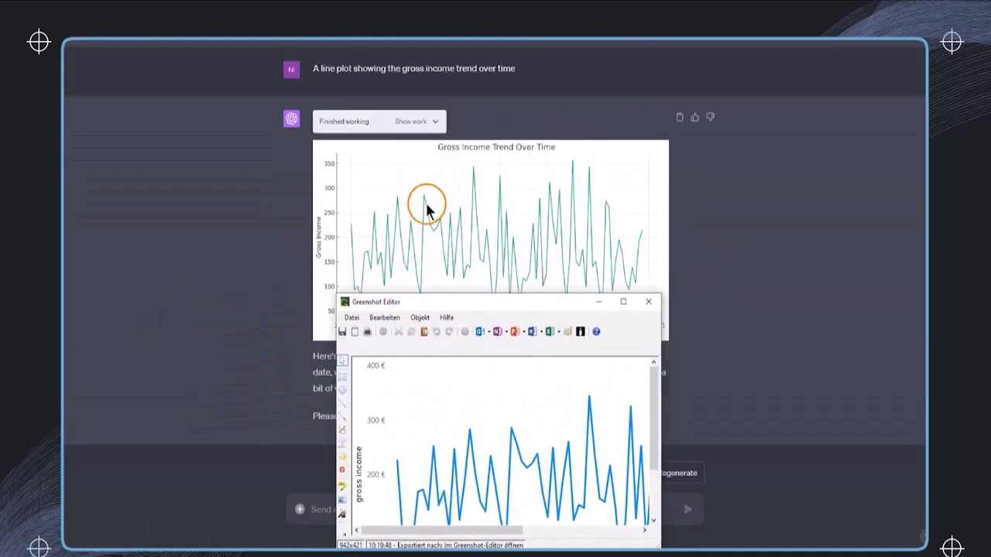
left_click_drag(339, 304, 401, 314)
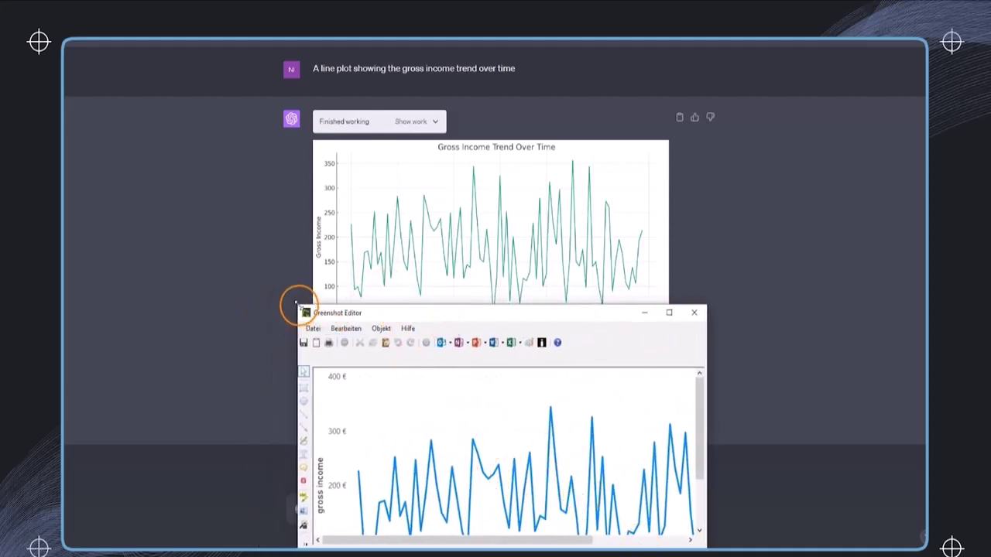
left_click_drag(294, 305, 152, 233)
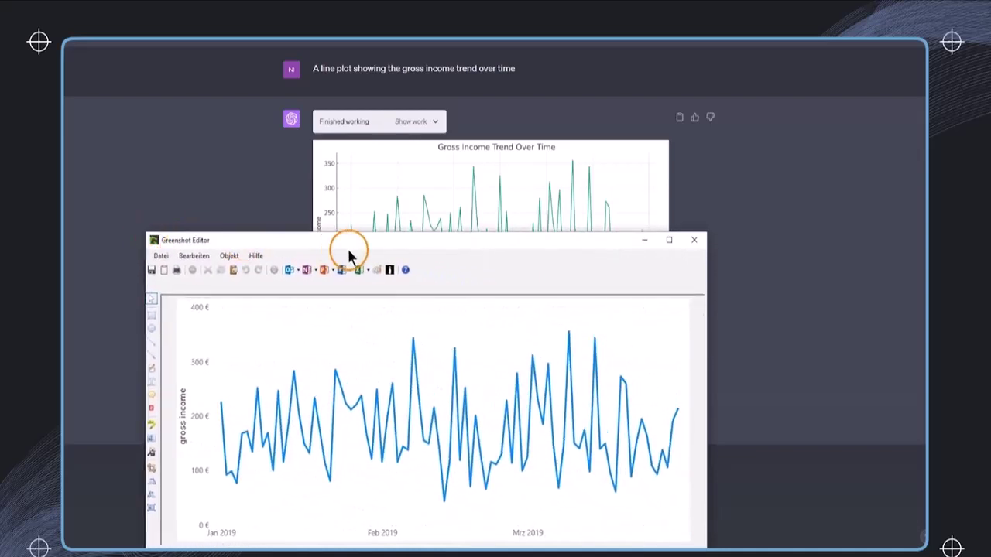
left_click_drag(365, 249, 464, 92)
left_click(765, 89)
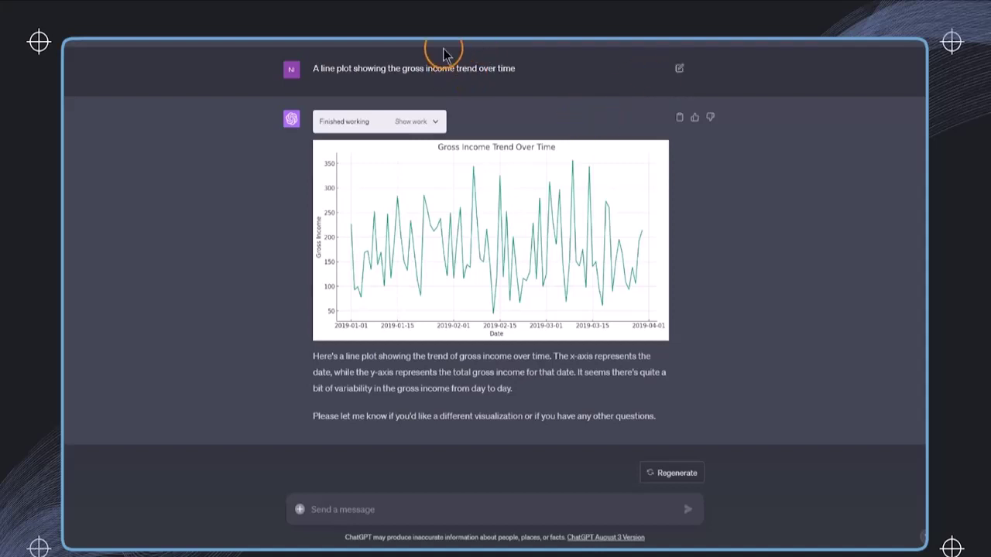
- Request gross income across payment types and highlight 'bar plot' in the Cash/Credit card/Ewallet reply
left_click(376, 507)
type("Show")
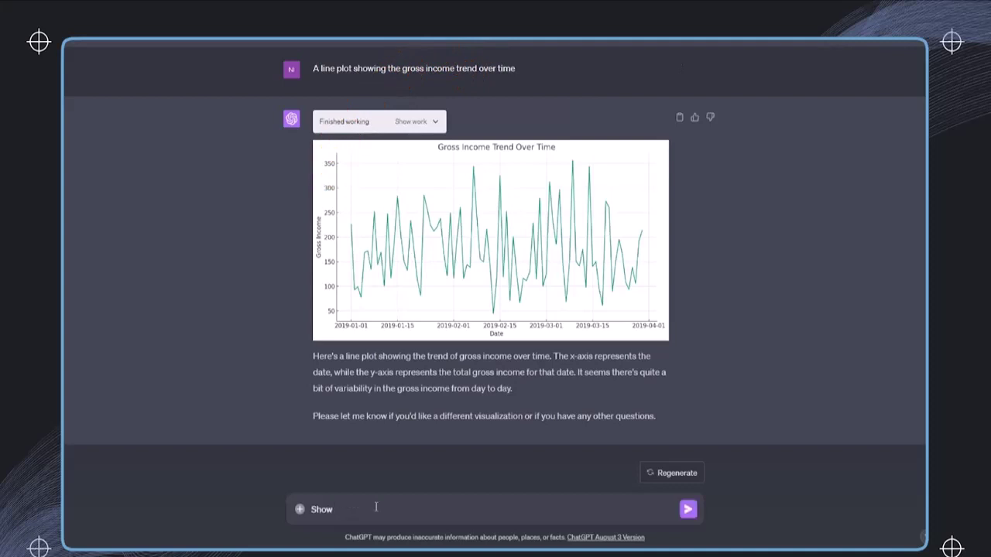
type(" the gross income acc")
type("oss the different payment types")
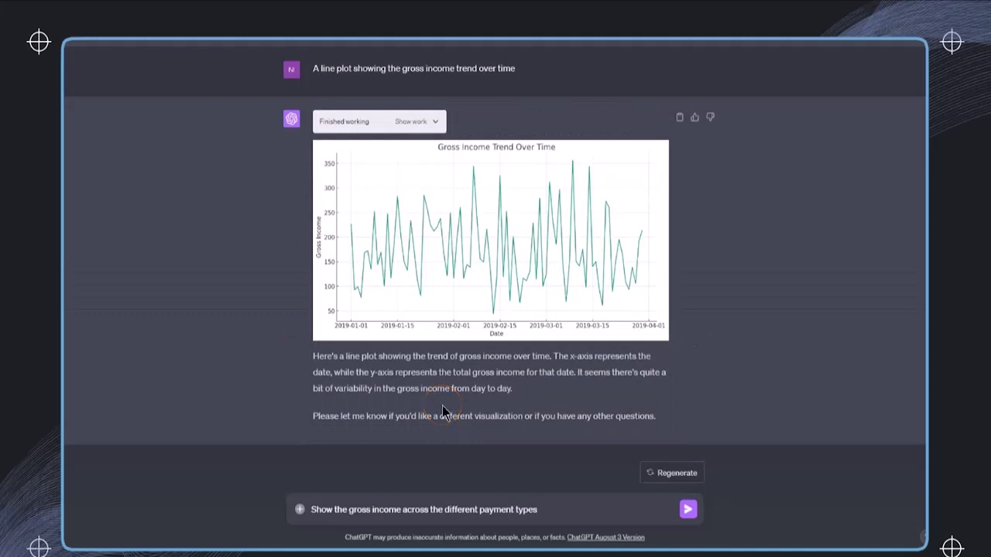
left_click(687, 512)
left_click(565, 361)
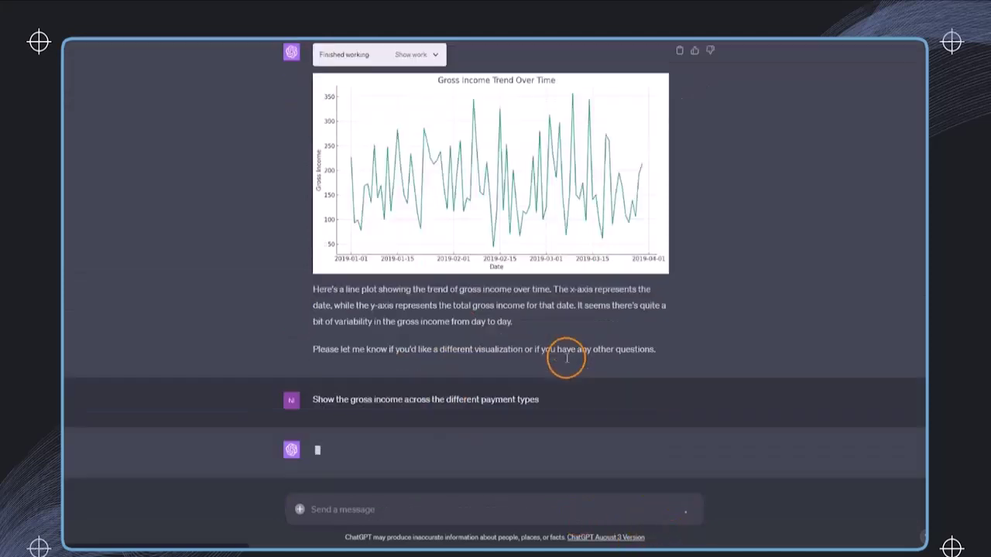
scroll(582, 299, "up", 5)
scroll(583, 300, "up", 6)
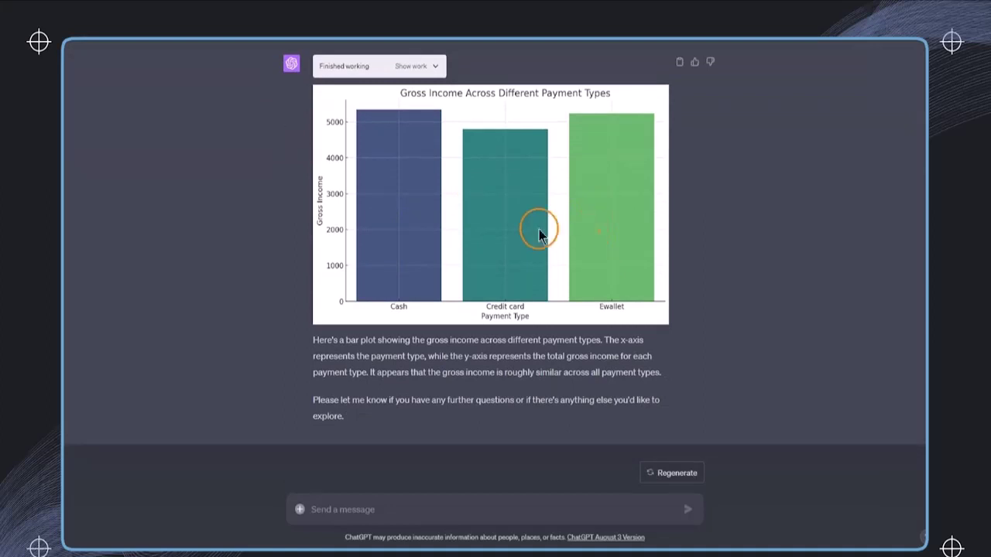
left_click_drag(346, 340, 374, 340)
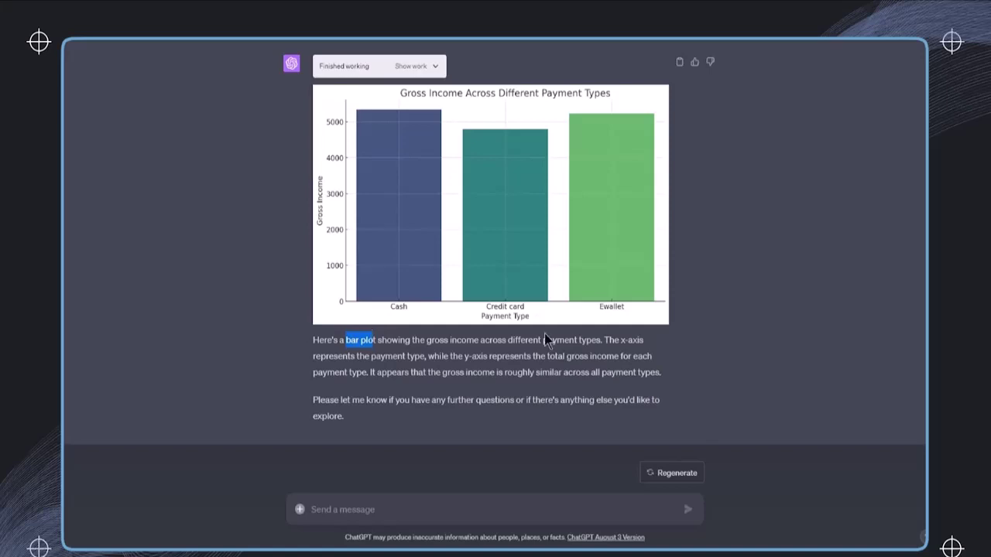
scroll(532, 317, "up", 20)
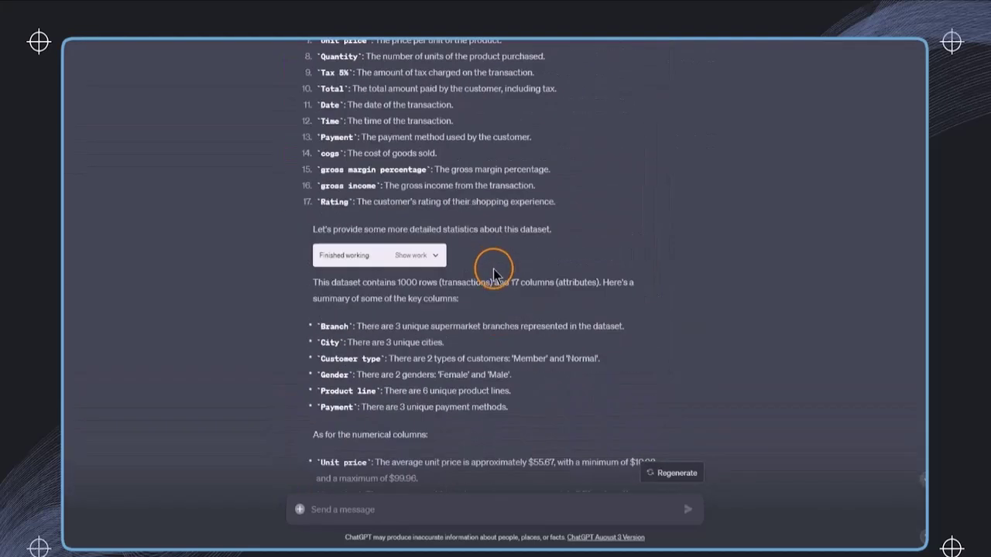
double_click(335, 326)
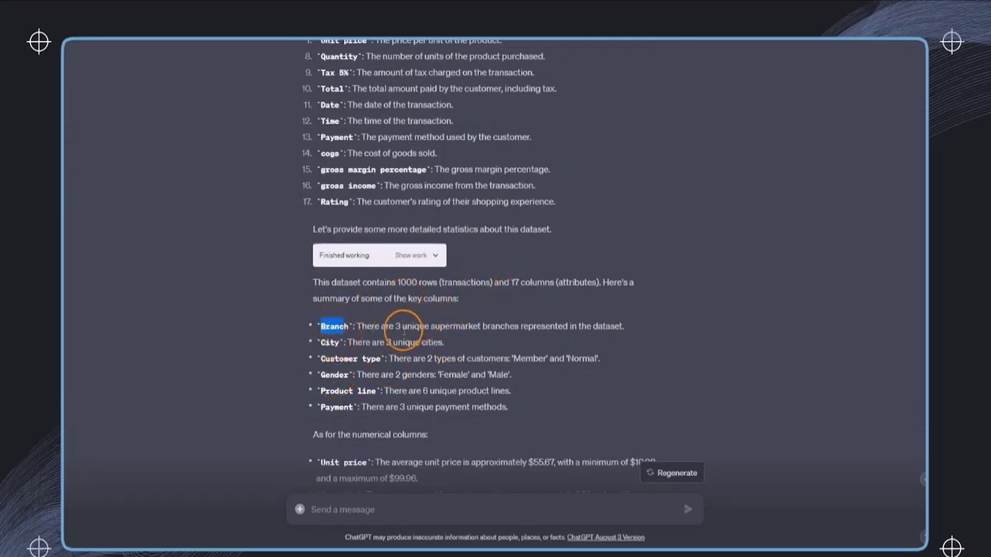
left_click_drag(396, 327, 518, 327)
scroll(496, 333, "down", 5)
scroll(496, 333, "down", 10)
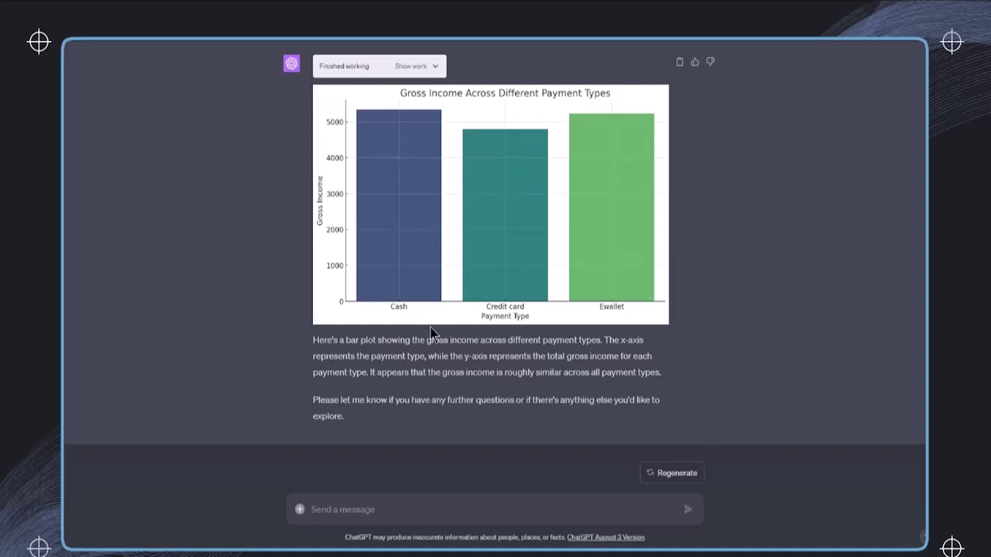
- Draft a prompt adding the branches dimension beside payment types, allowing a different visualization type
left_click(425, 511)
type("Add the")
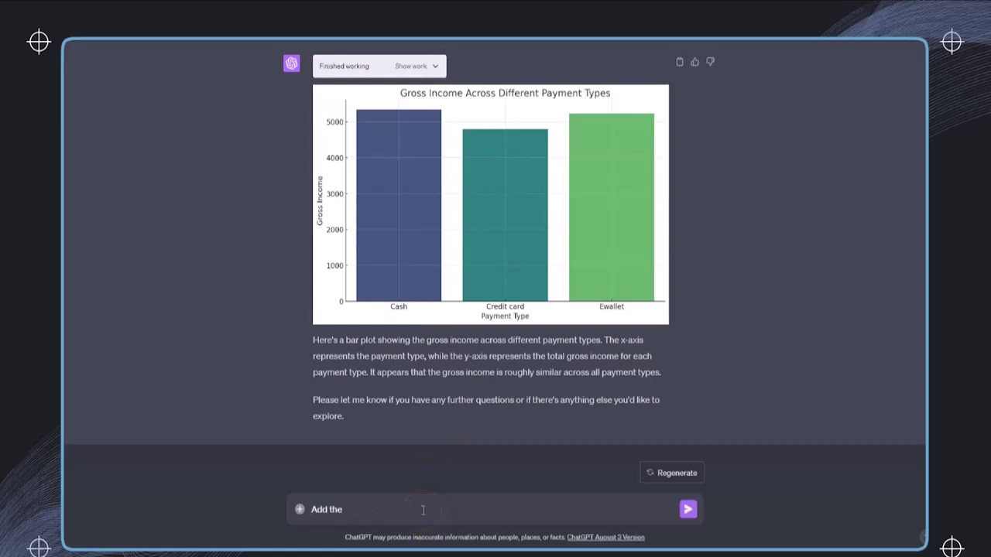
type(" dimension of \"branches\" a")
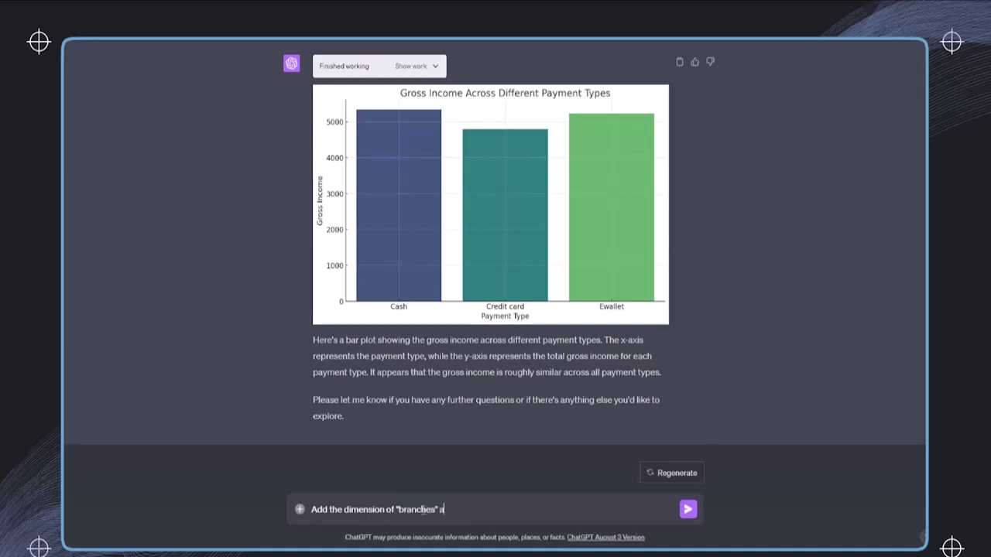
type("lso aside to the payment")
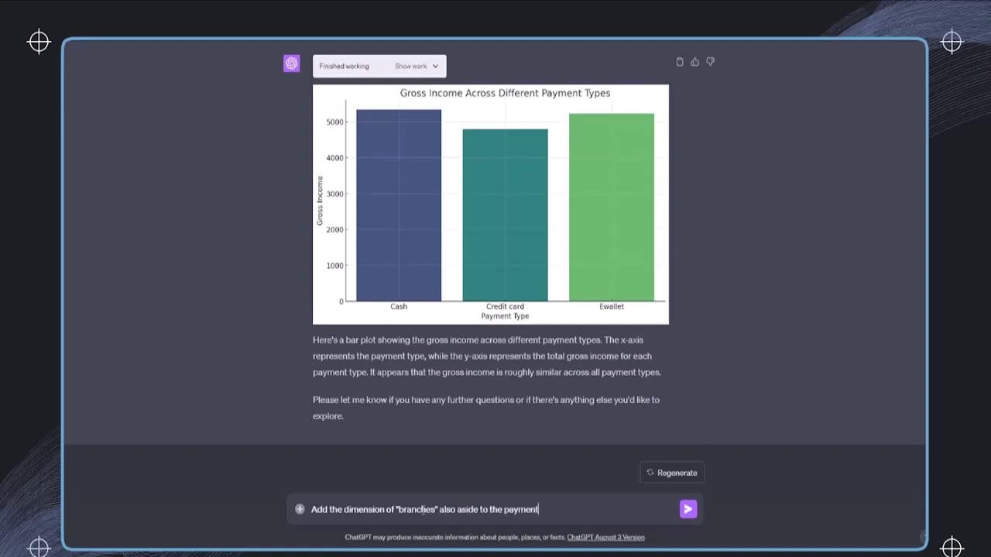
type(" types. If necessary choose a different type of visualization")
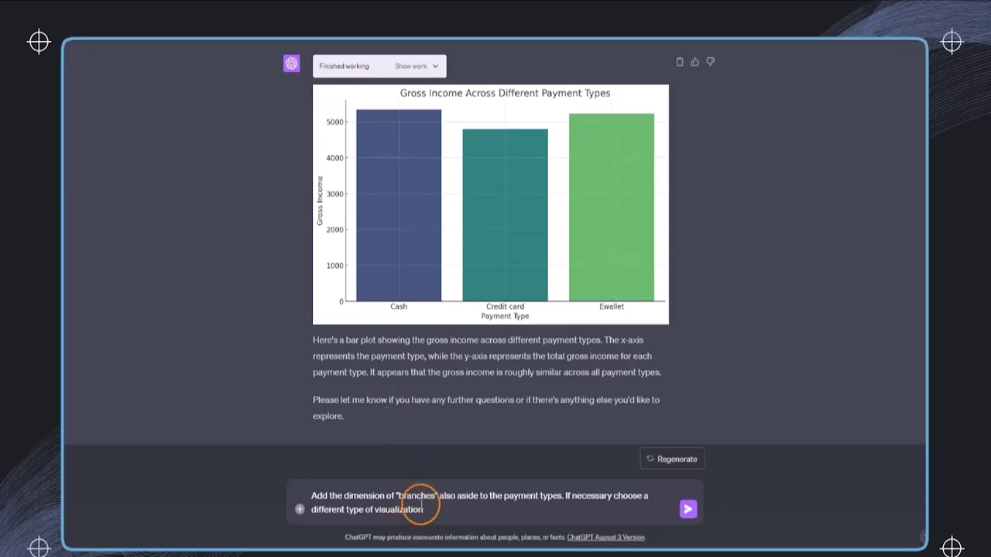
type("that is suitable")
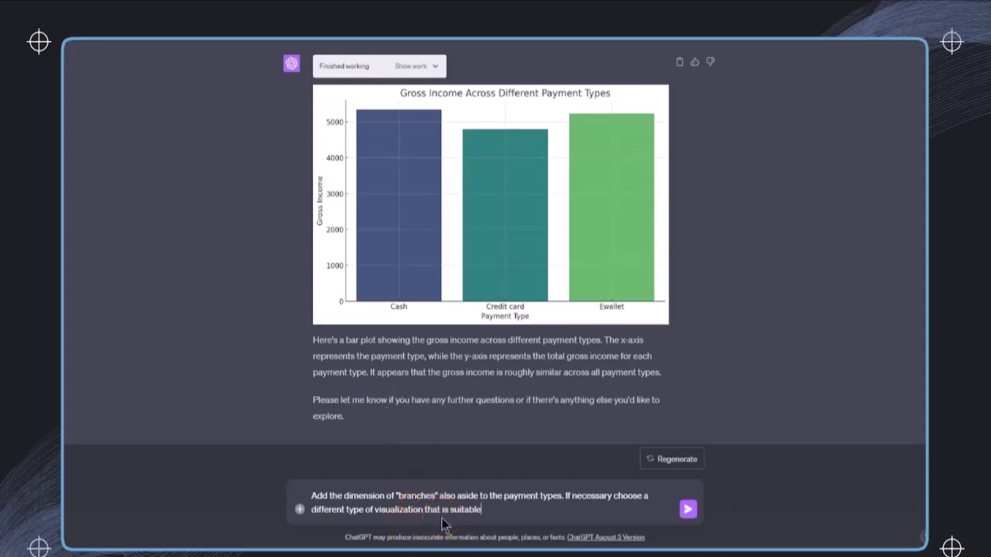
type(" in this case")
- Send the branches request and review the grouped bar plot for branches A, B and C
key("Return")
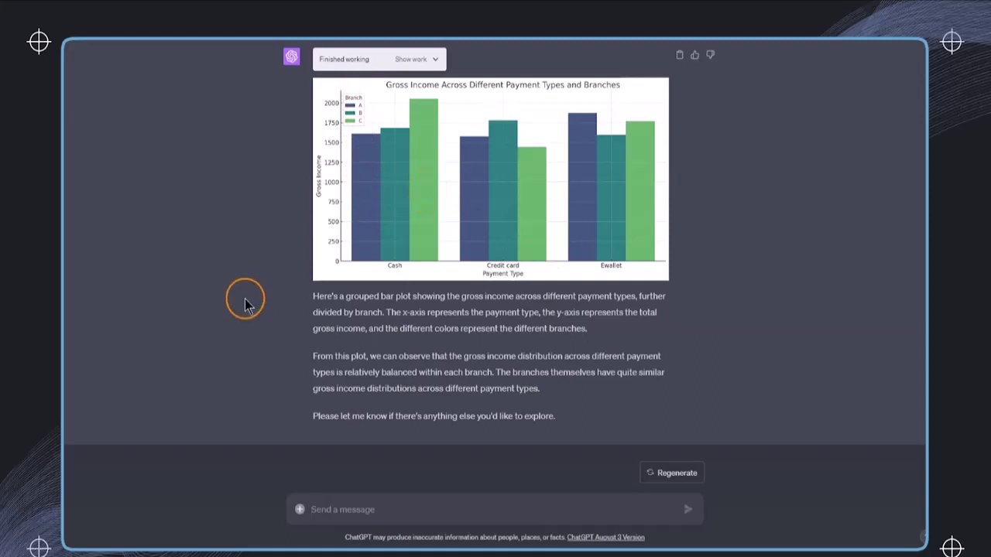
scroll(428, 299, "up", 5)
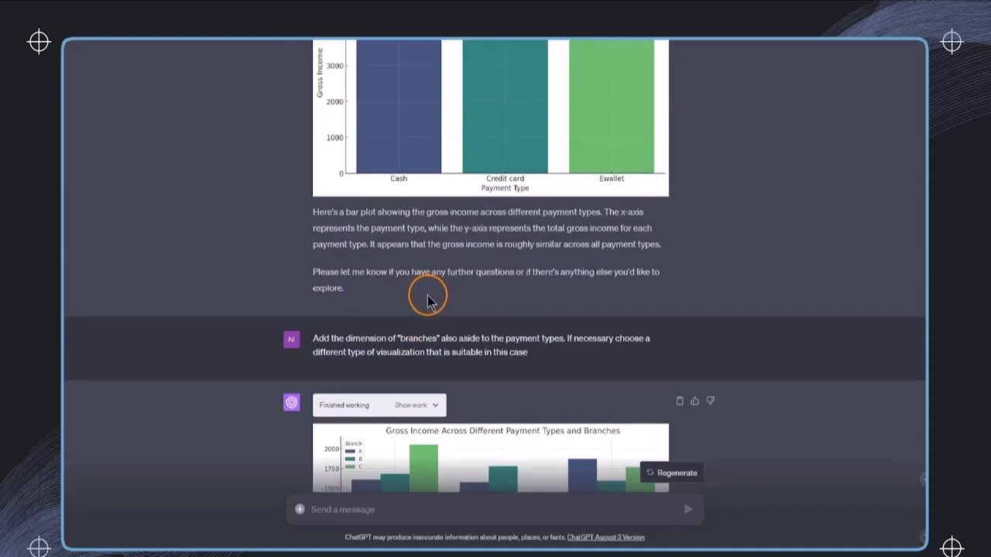
scroll(416, 296, "down", 3)
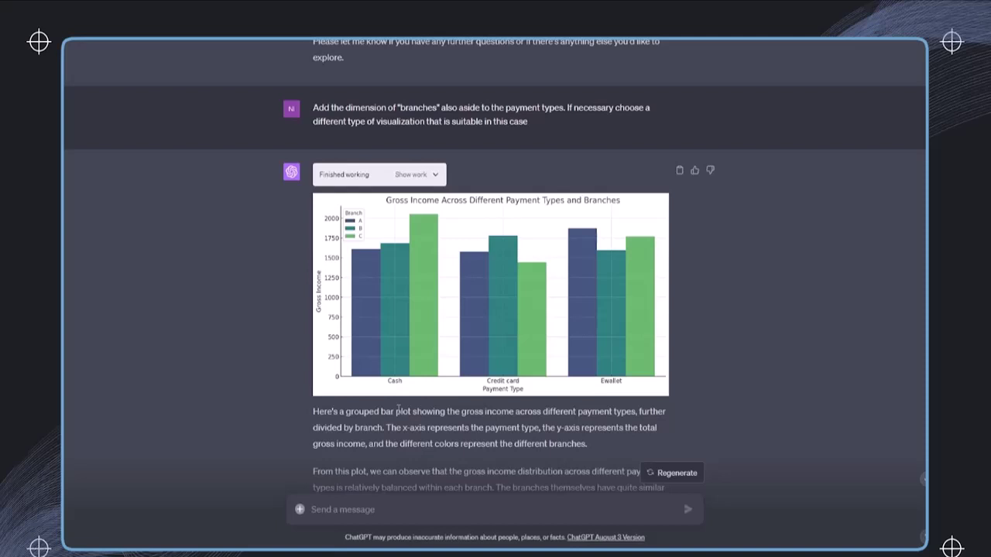
- Upload the image file dalle (5).jpg as an attachment to a new message
left_click(301, 508)
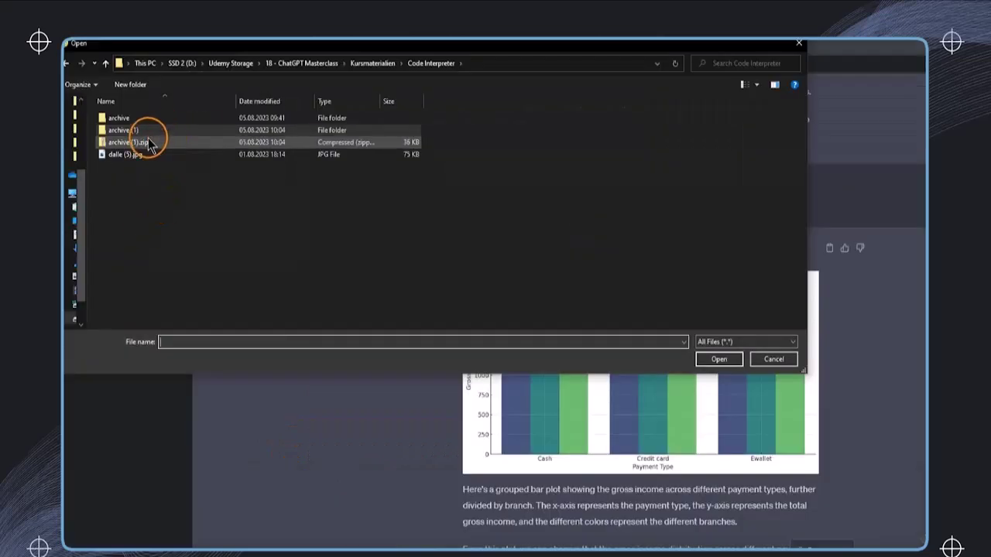
left_click(130, 156)
right_click(127, 157)
left_click(109, 181)
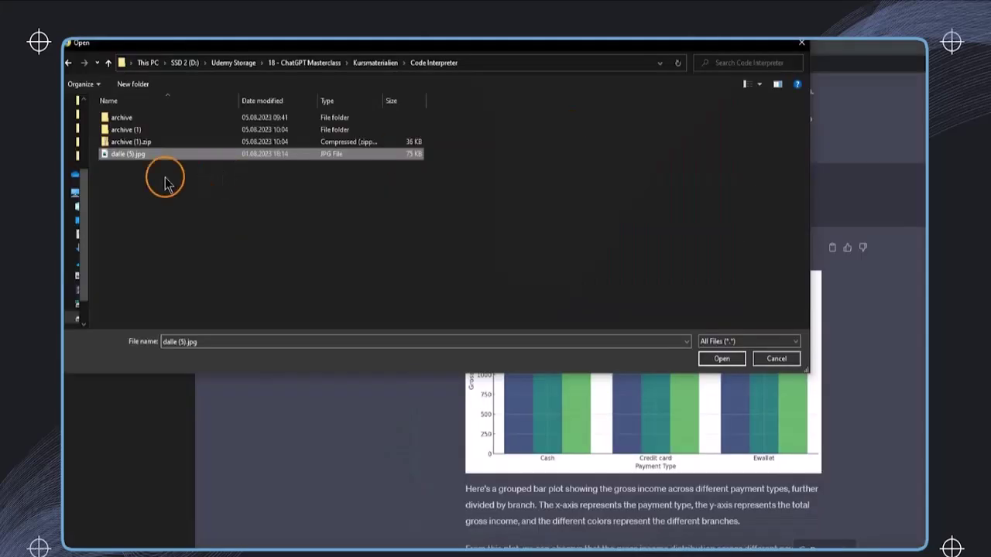
left_click(713, 358)
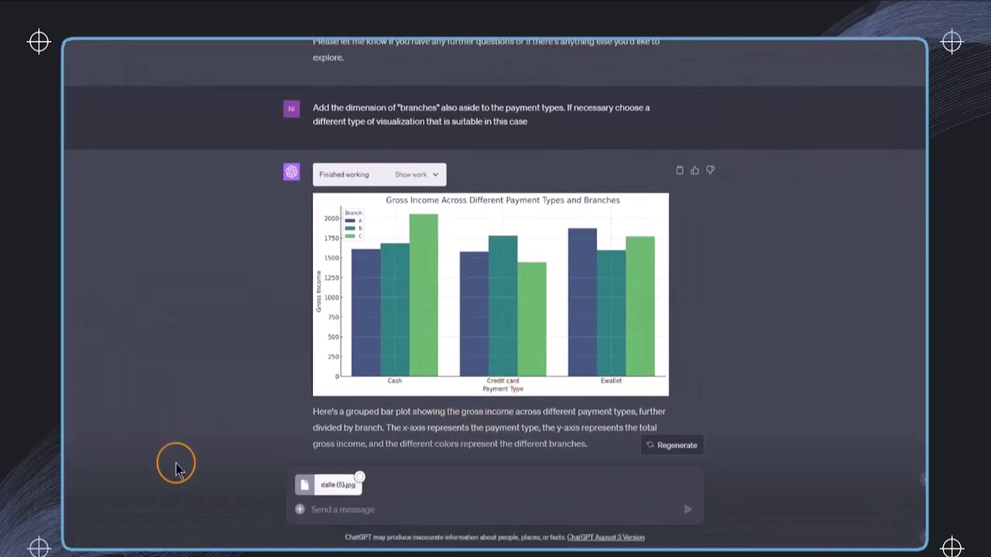
- Send the request 'Please crop the image to 16:9 with the room in the center.'
left_click(353, 513)
type("Please crop")
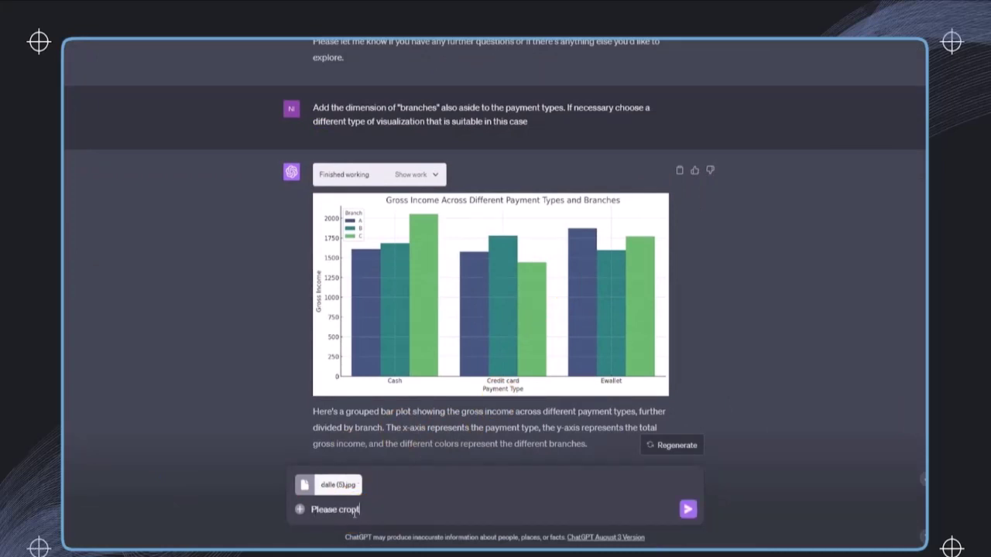
type(" the image to 16:9 with the room in the center.")
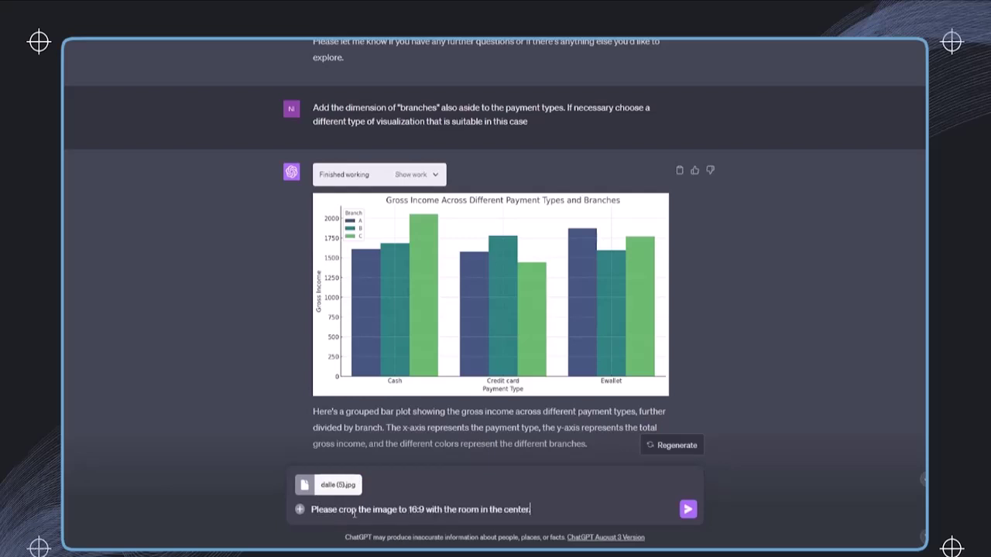
key("Return")
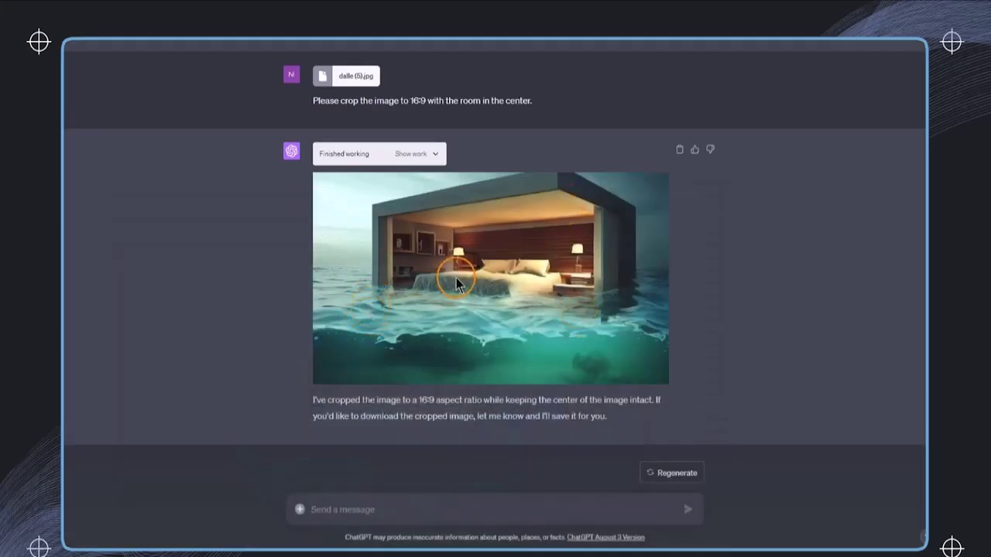
- Reply 'I want to download it.' to get the cropped_image.jpg download link
left_click_drag(655, 400, 655, 415)
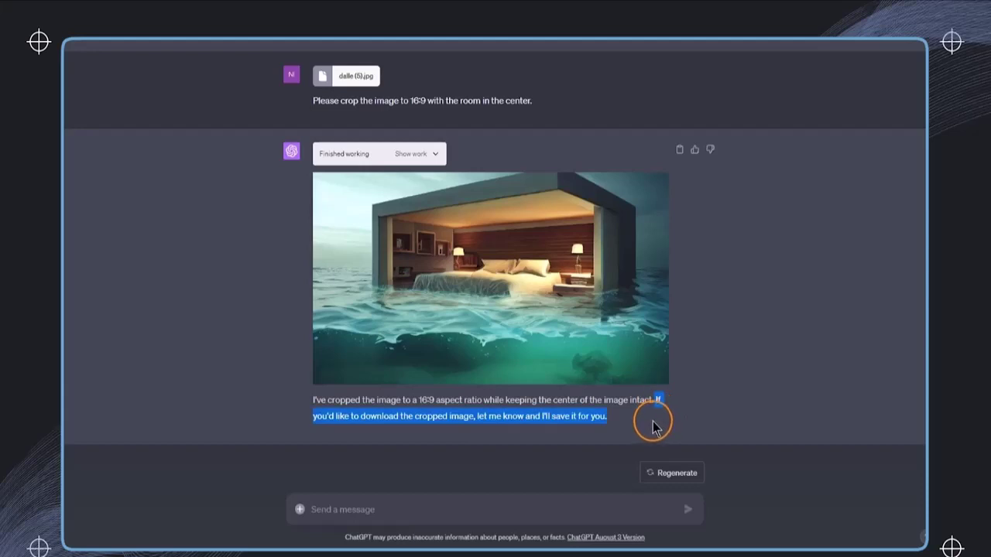
left_click(480, 507)
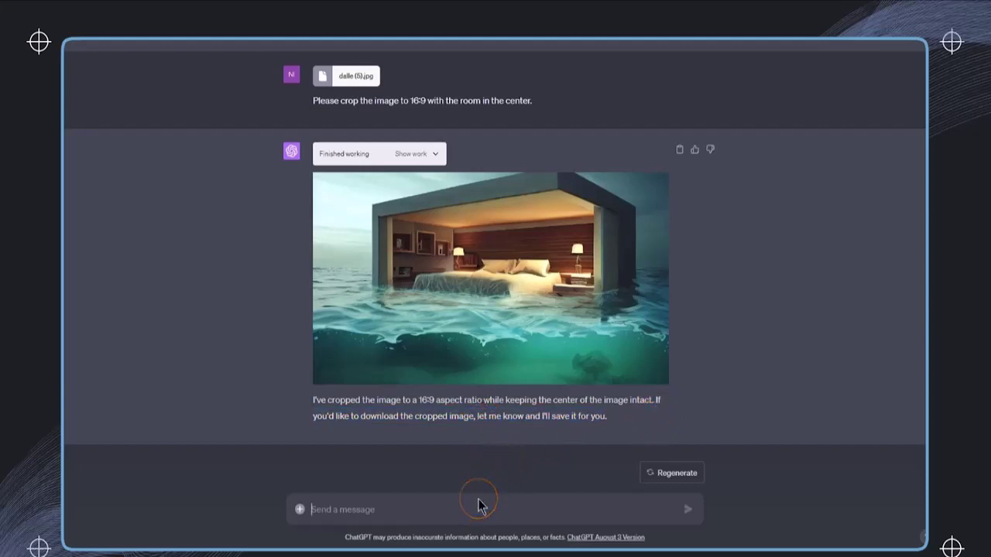
type("I want to download it.")
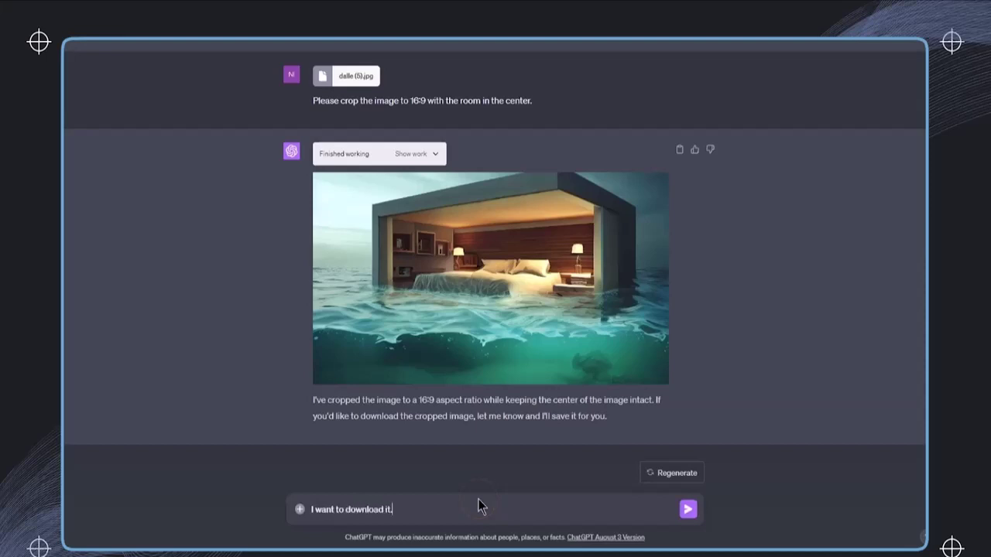
key("Return")
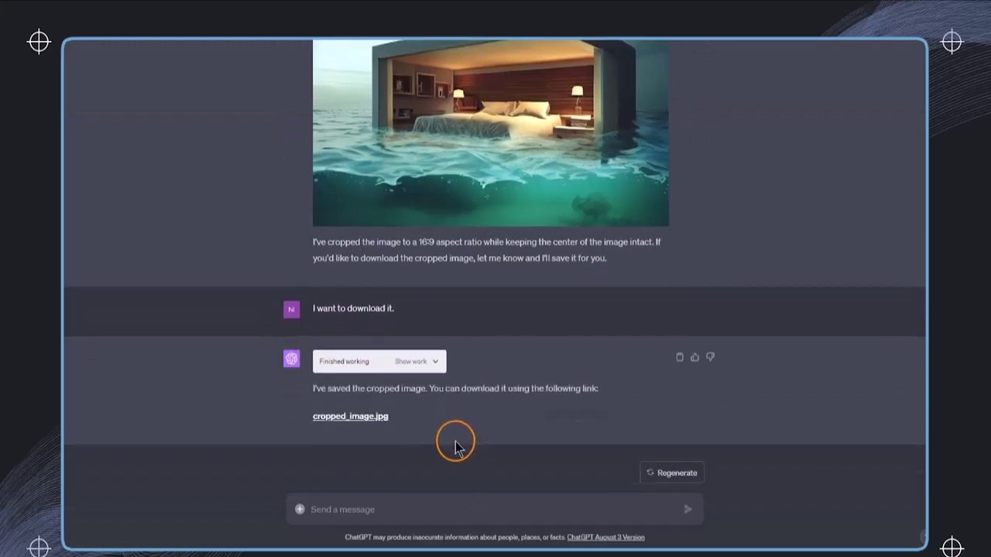
left_click(346, 419)
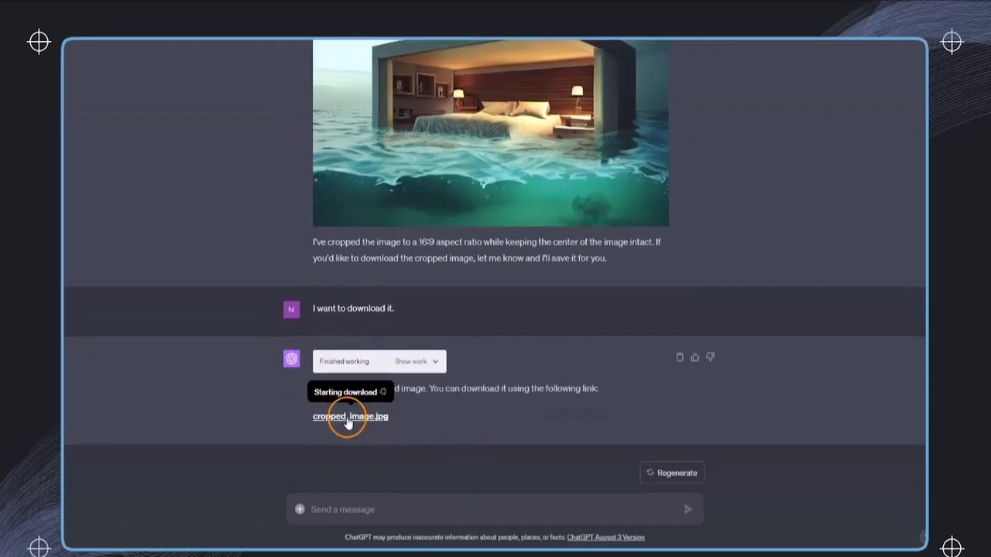
left_click_drag(384, 419, 373, 420)
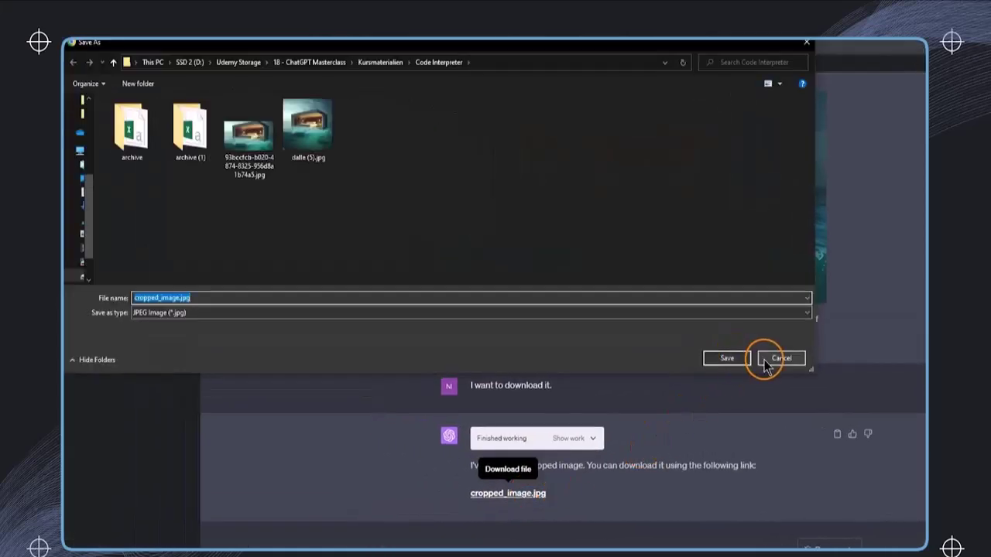
left_click(784, 360)
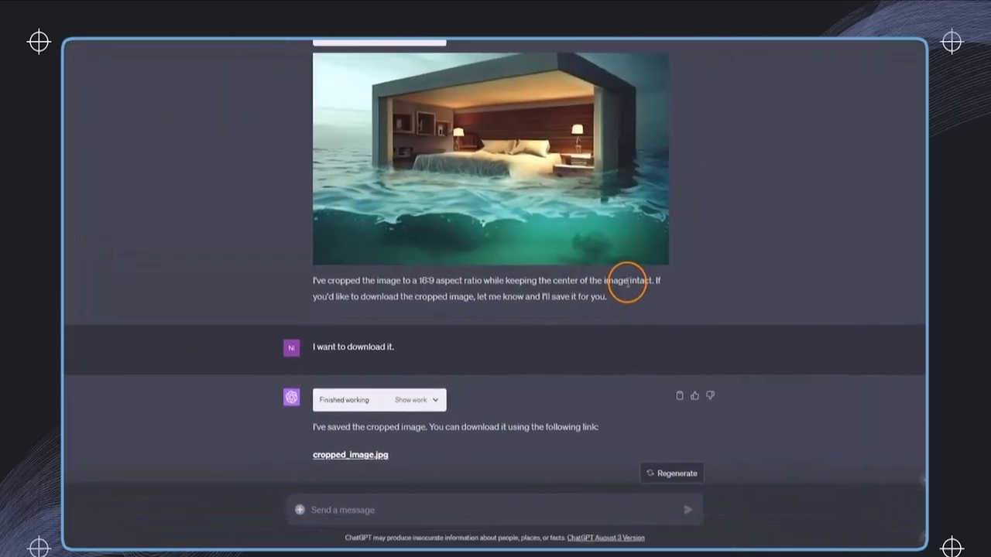